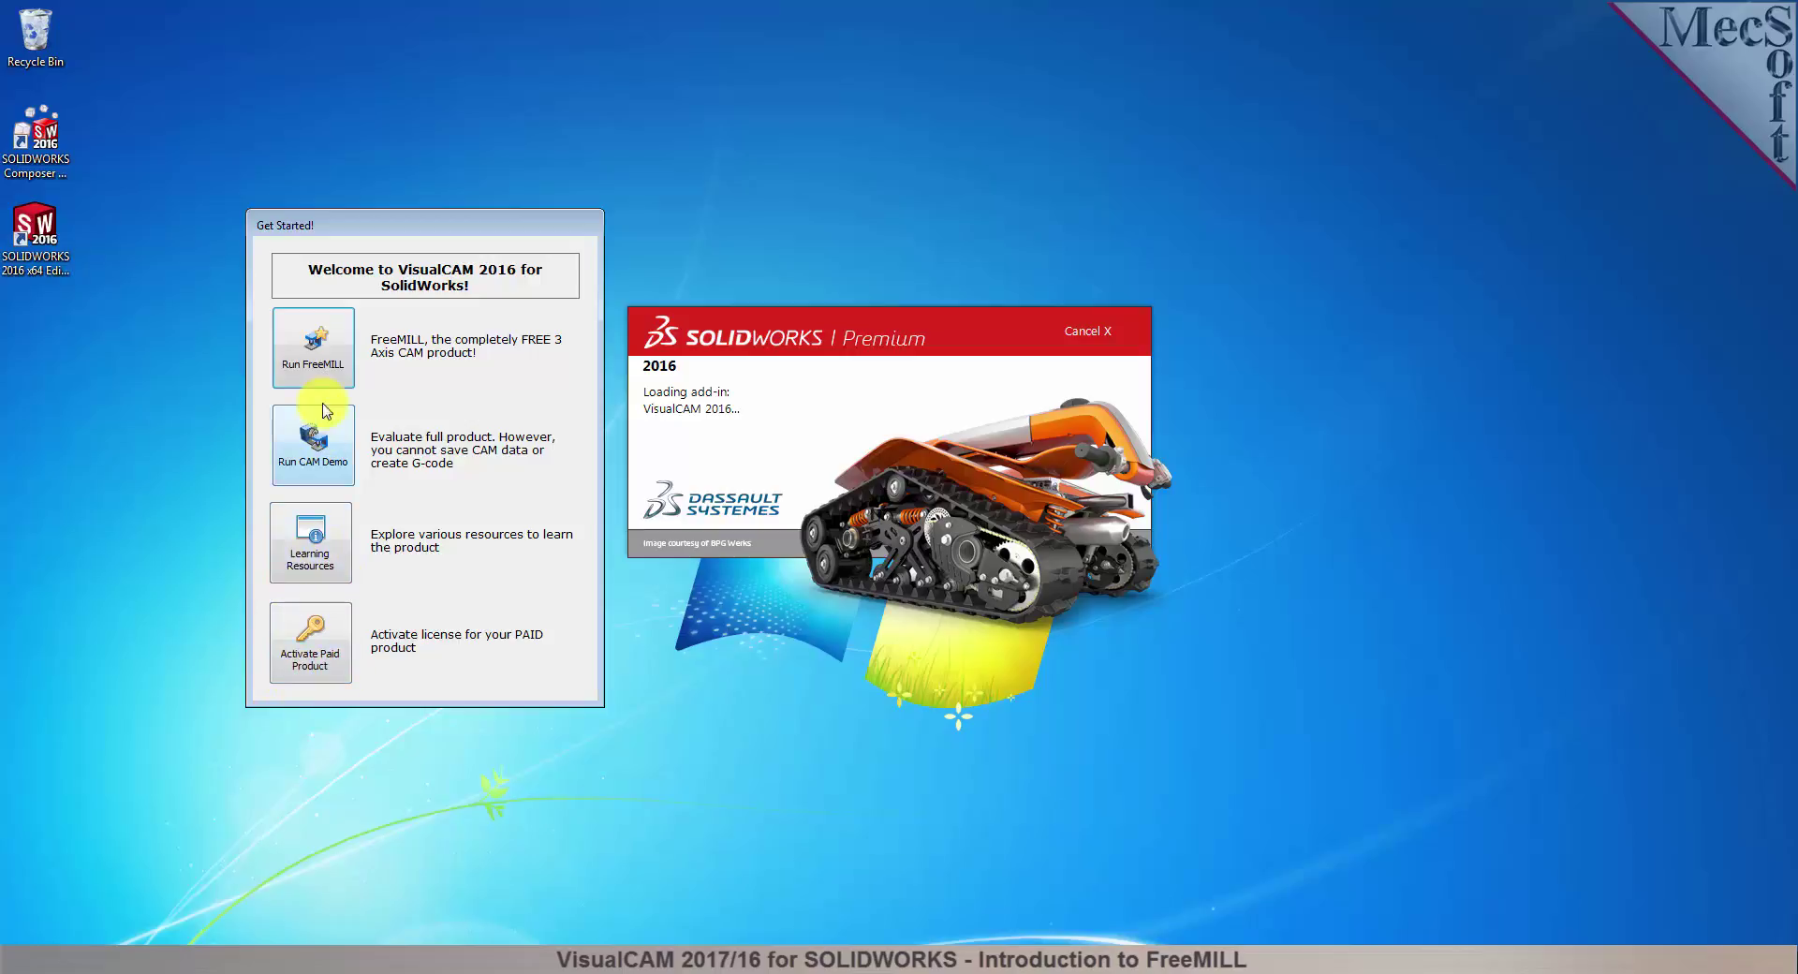
# Start FreeMILL and open the part file Cap.SLDPRT from the QuickStart folder.
pyautogui.click(319, 349)
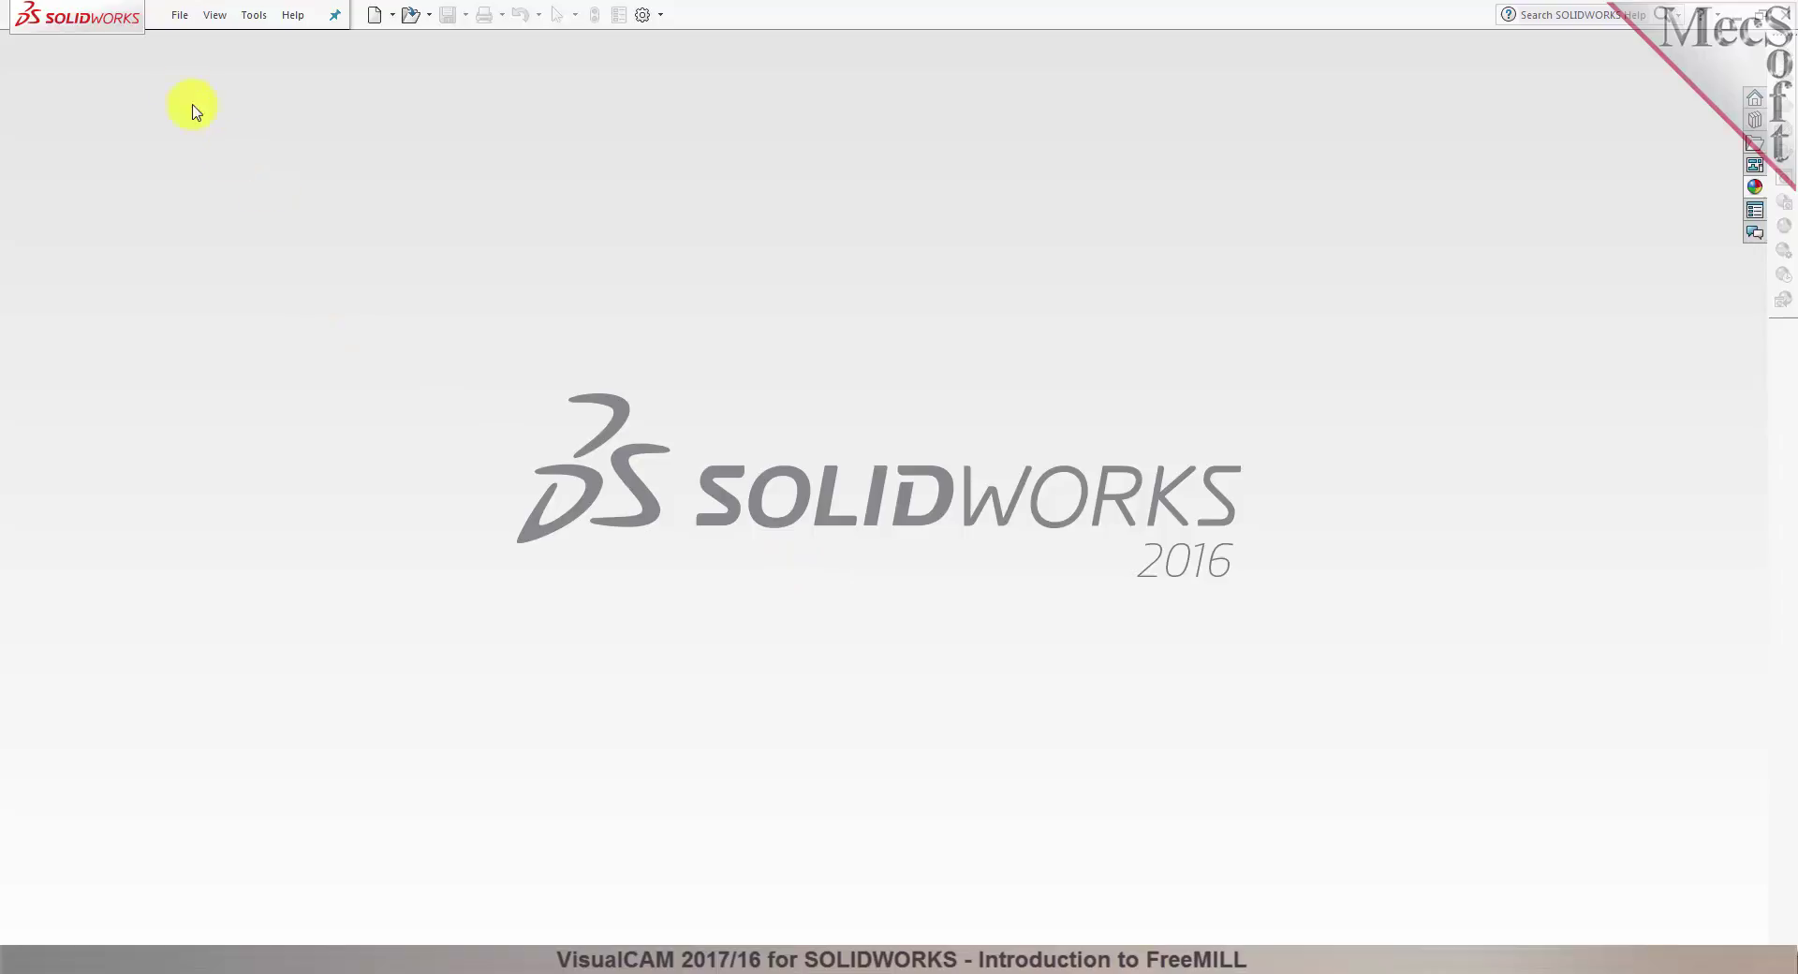
pyautogui.click(181, 20)
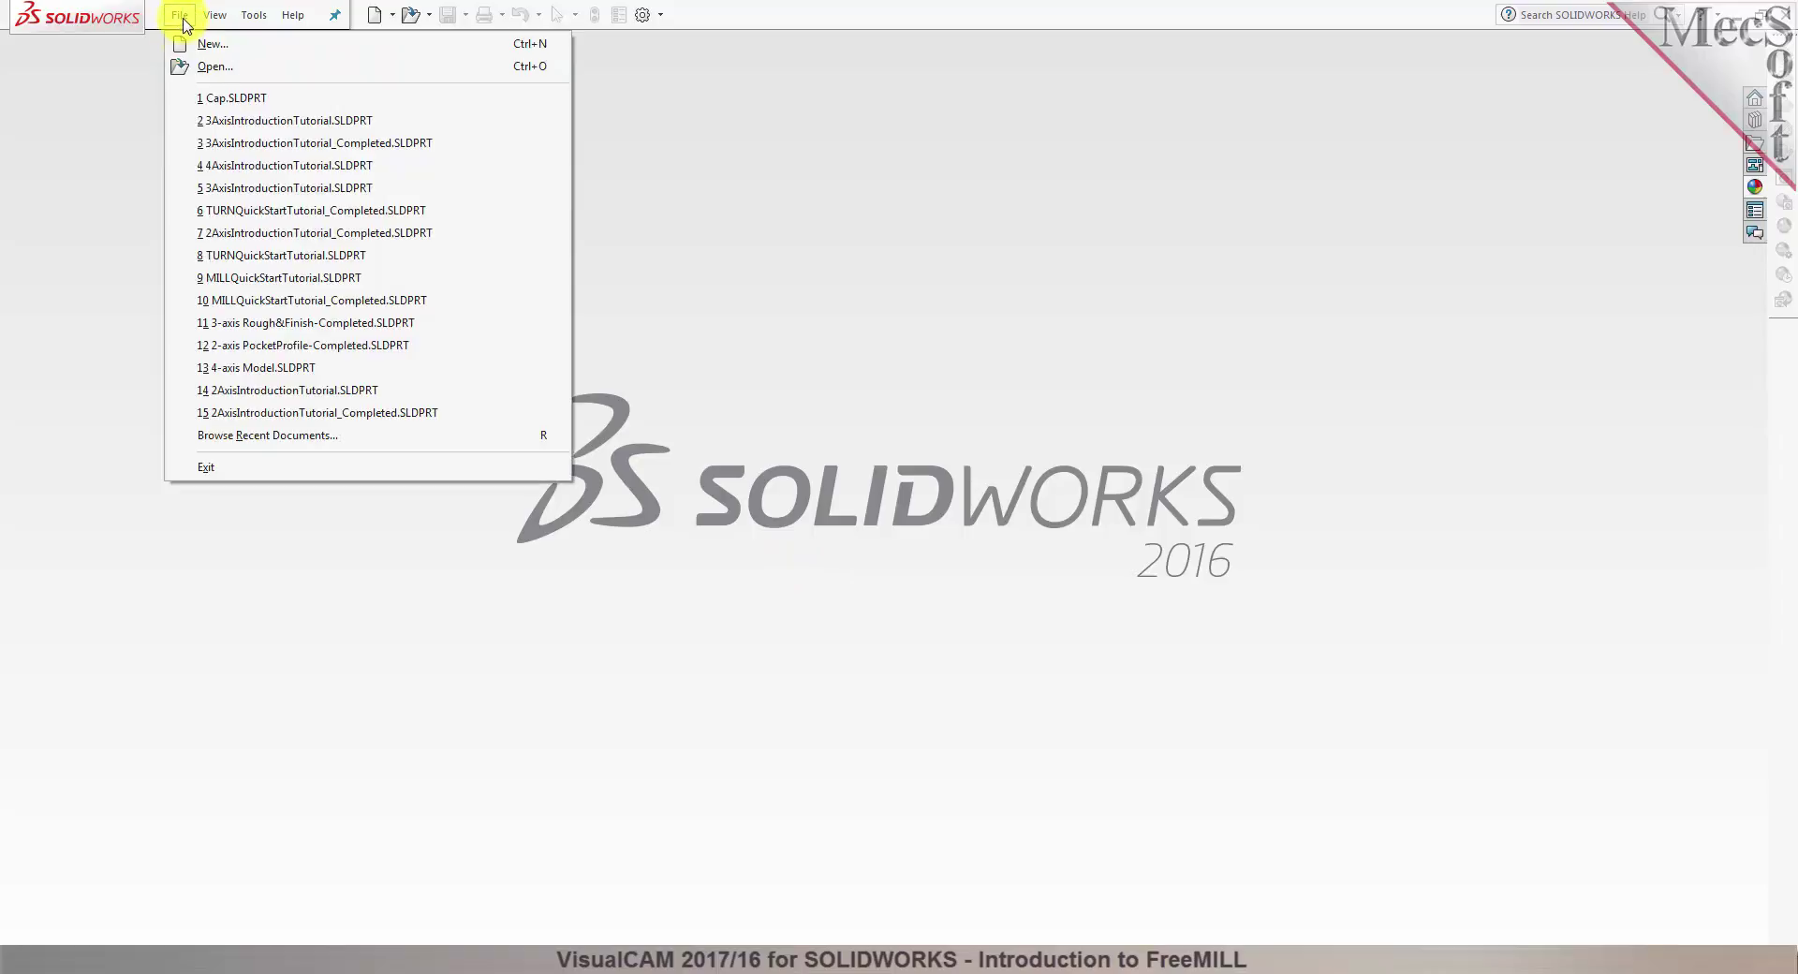
pyautogui.click(215, 67)
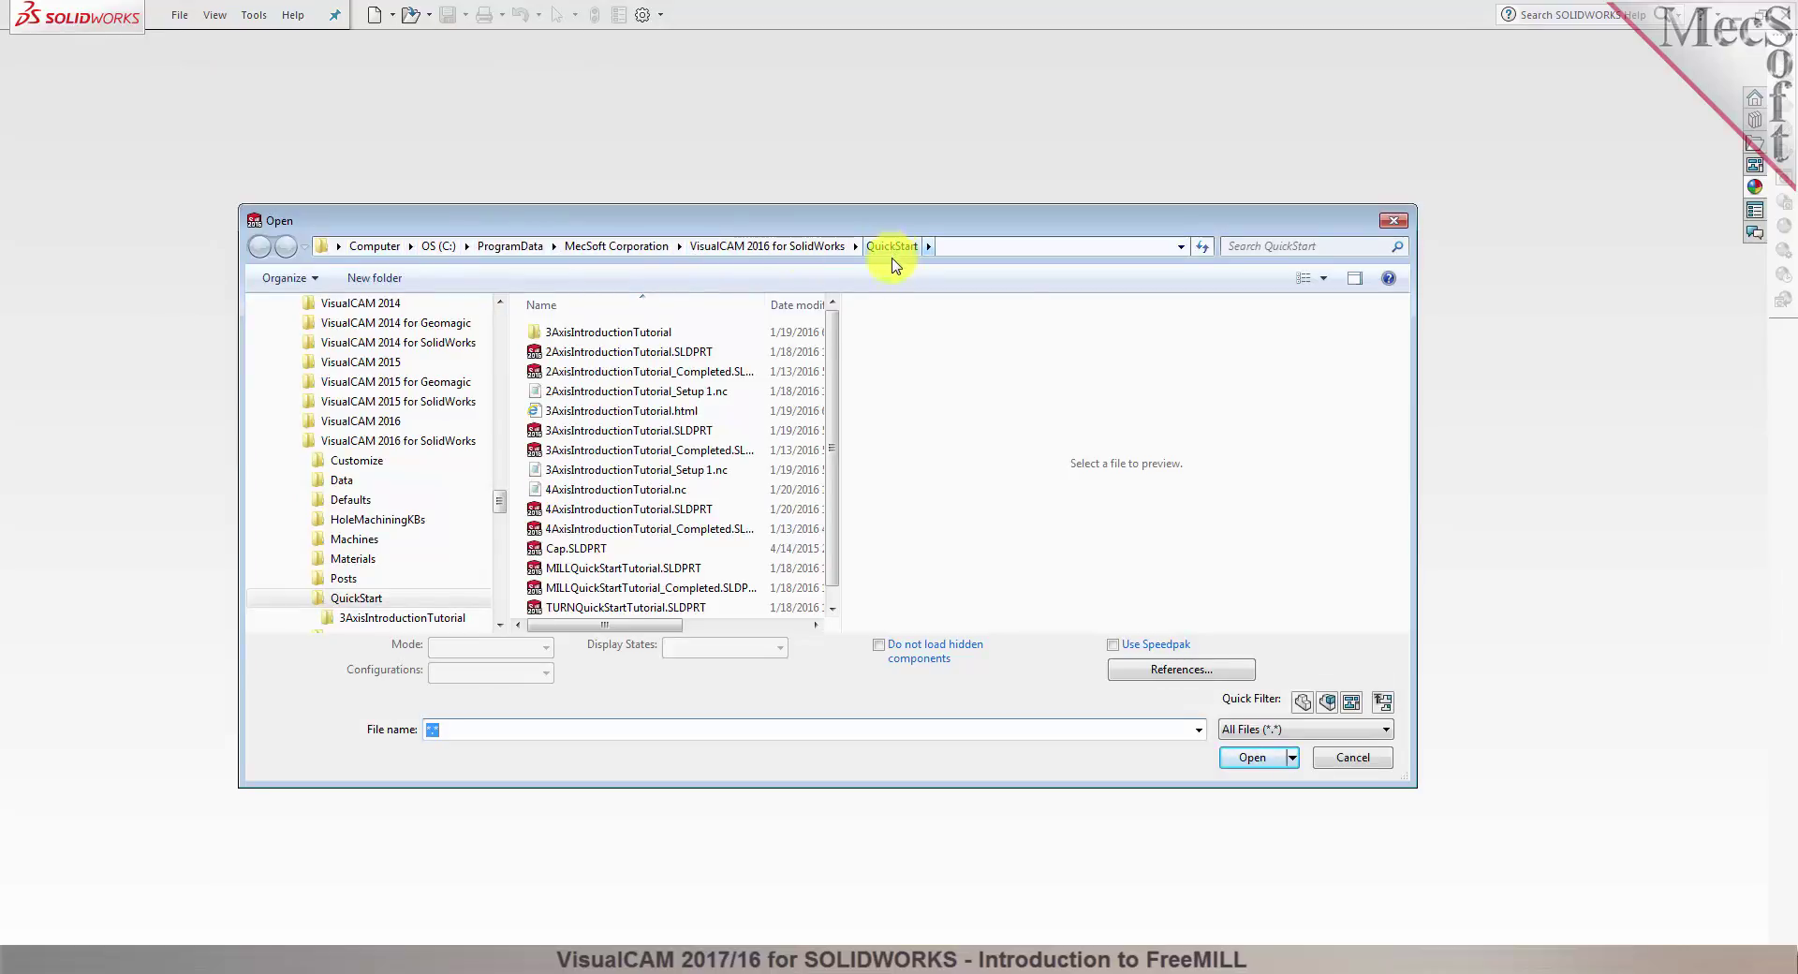
pyautogui.click(554, 549)
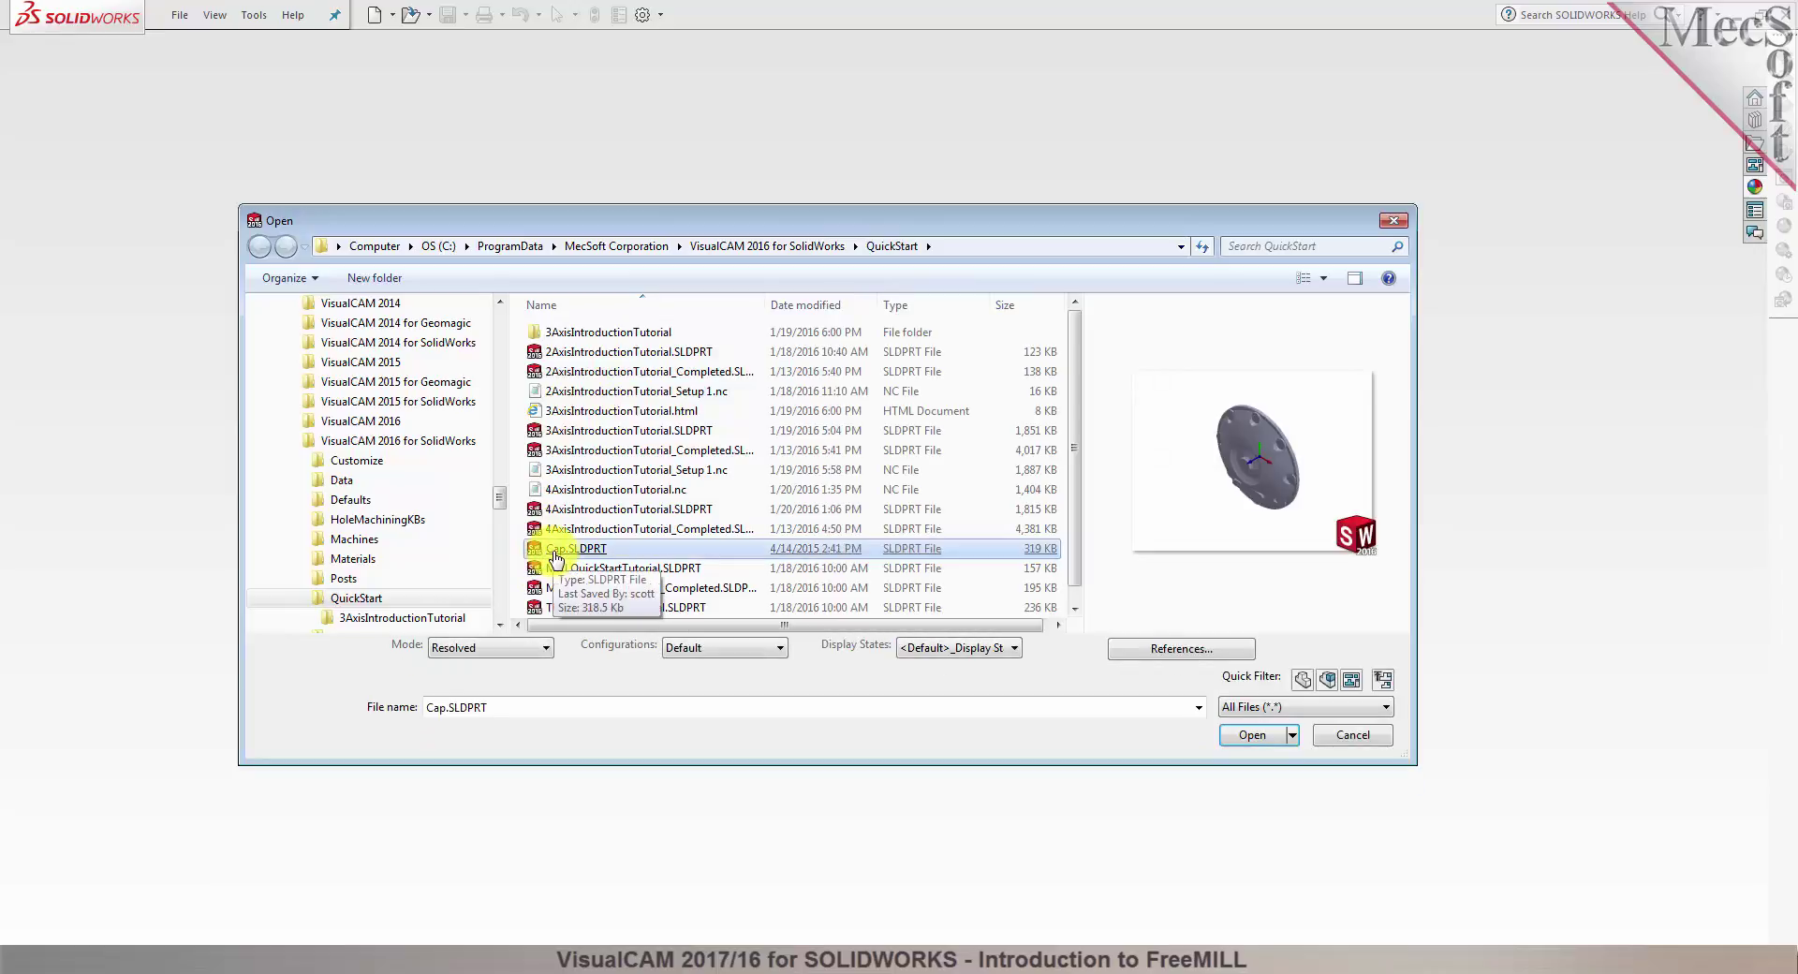
pyautogui.click(1258, 739)
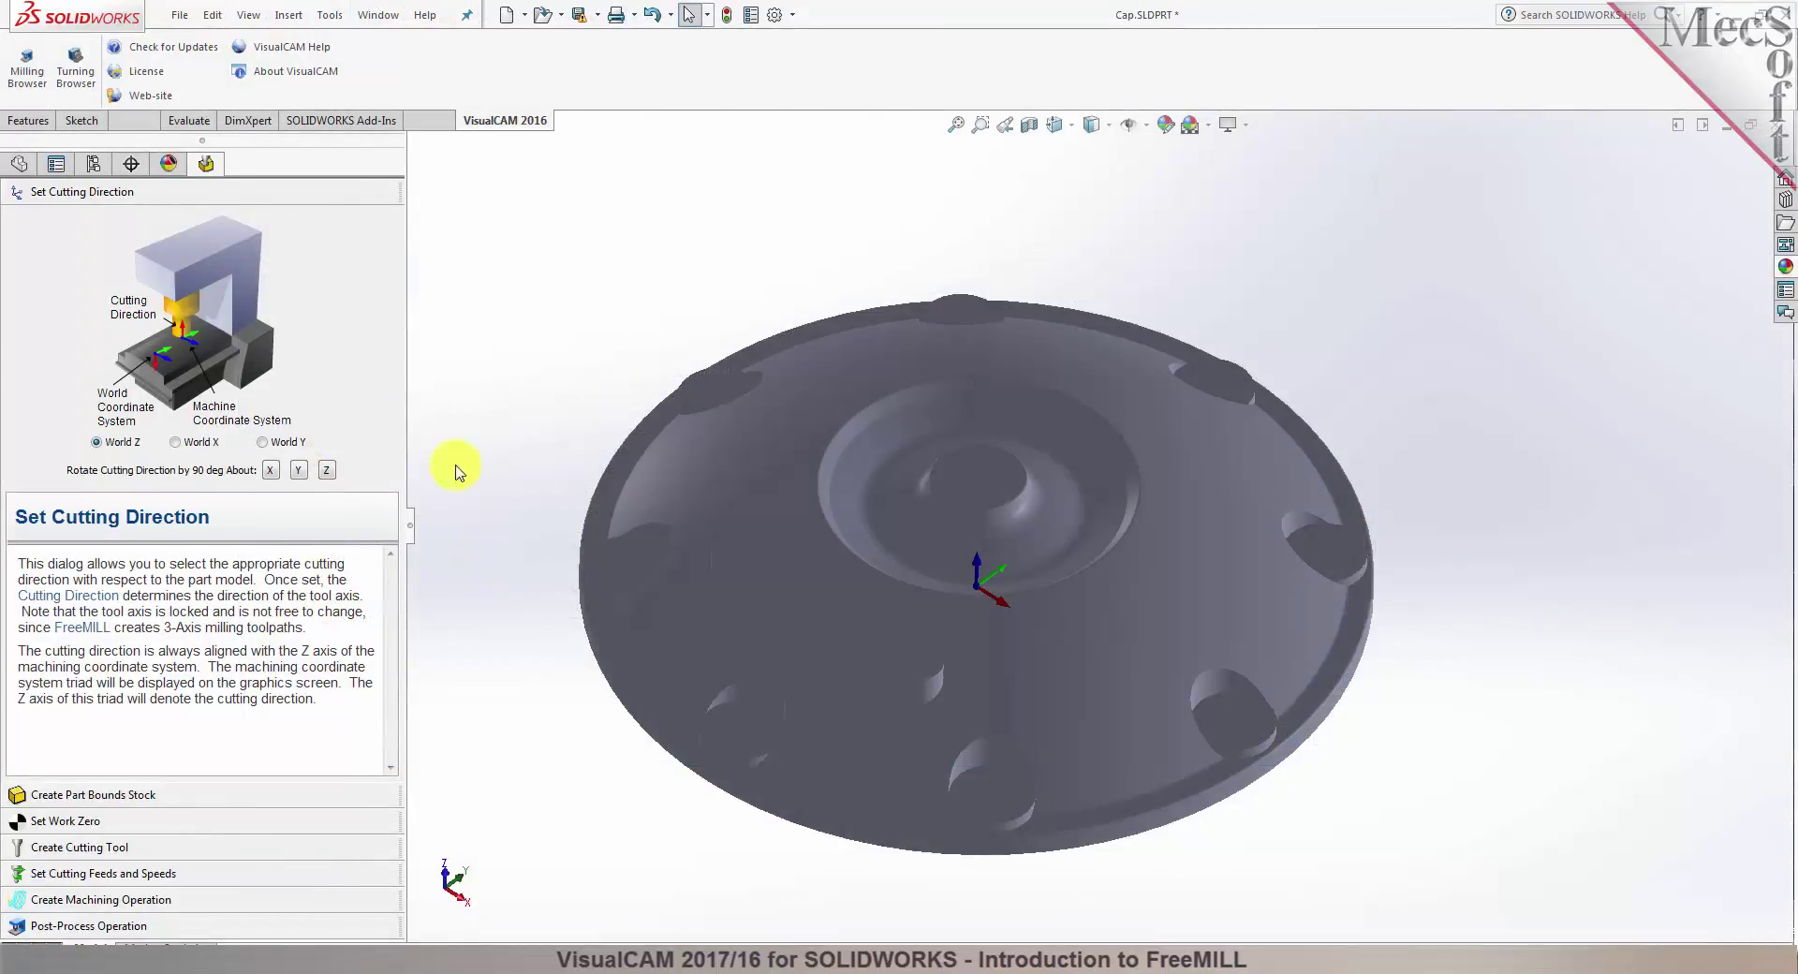
pyautogui.click(199, 172)
pyautogui.click(331, 17)
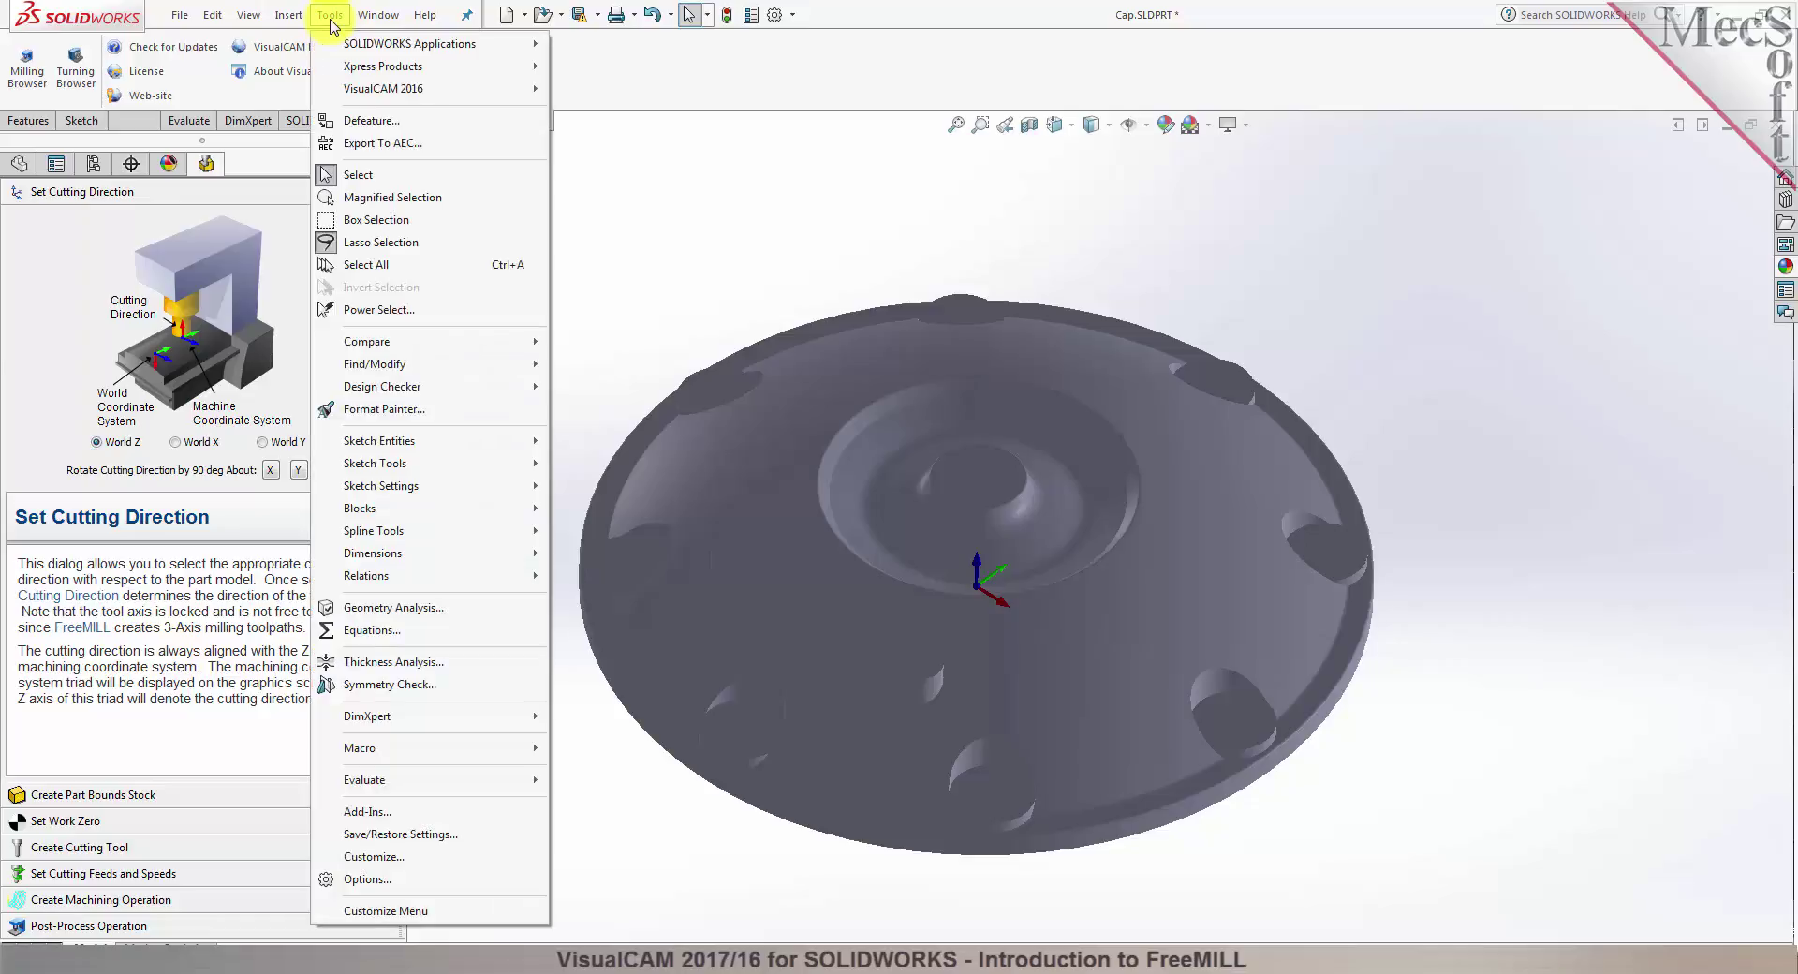
pyautogui.moveTo(339, 94)
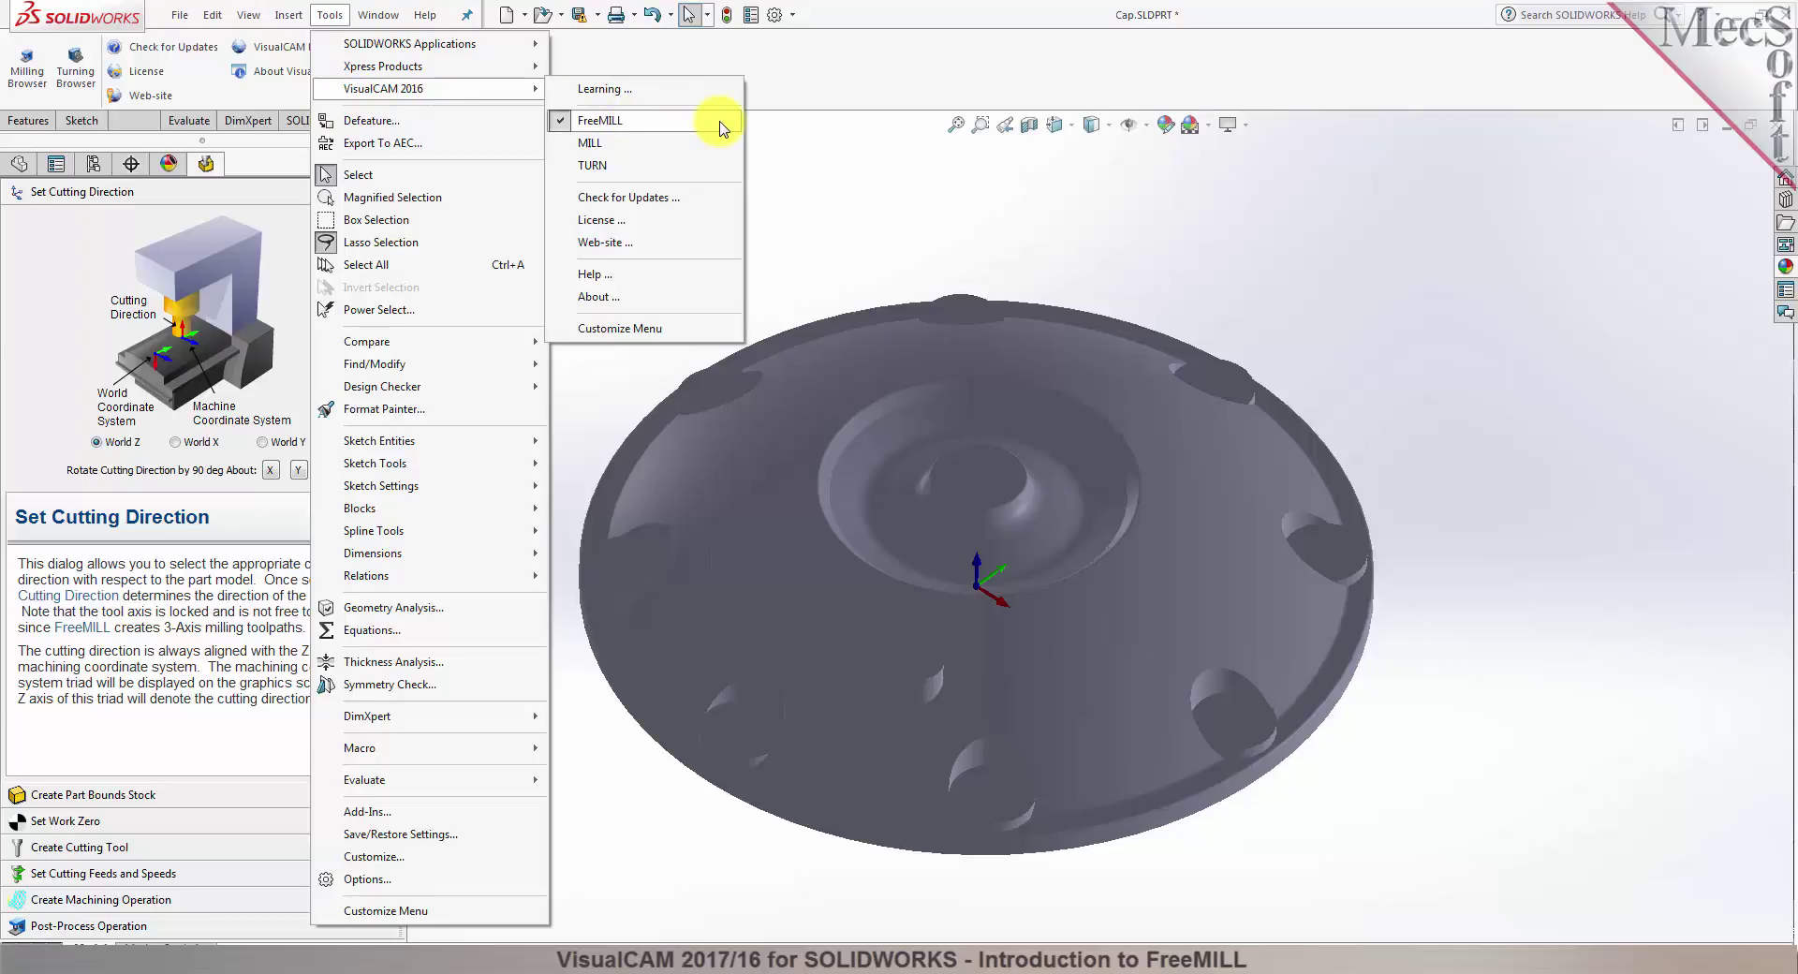
pyautogui.click(822, 52)
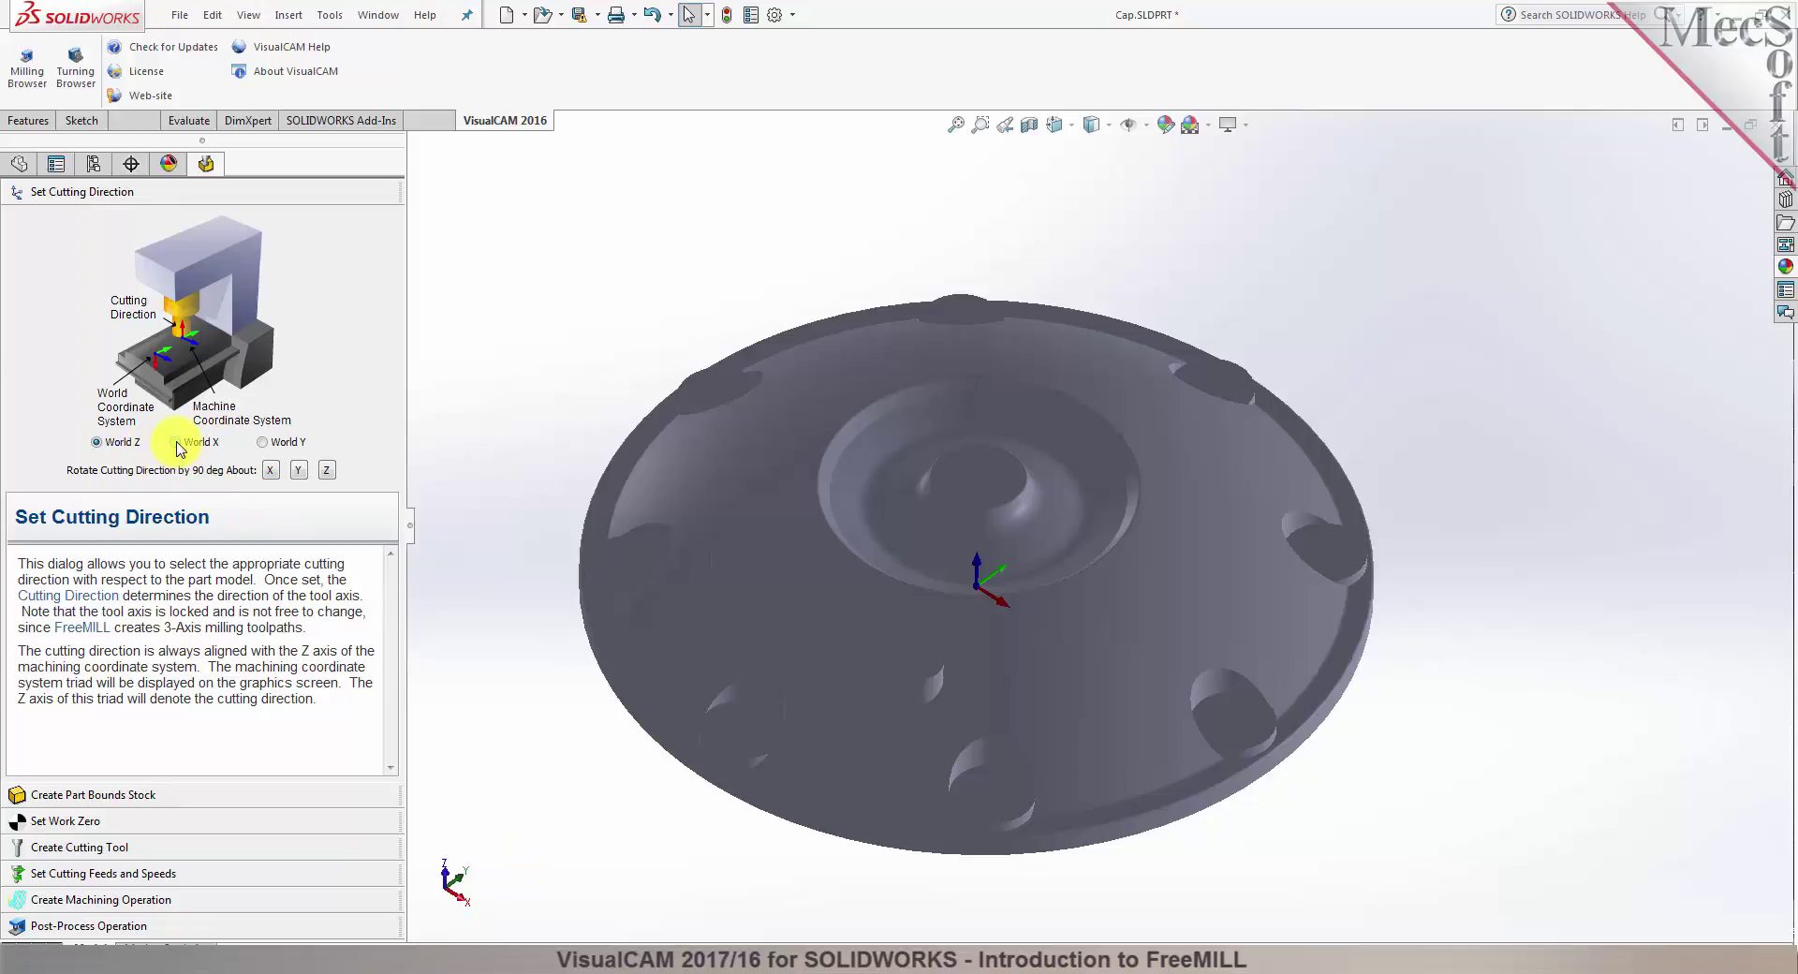
# Try World Y as the cutting direction and return it to World Z.
pyautogui.click(263, 442)
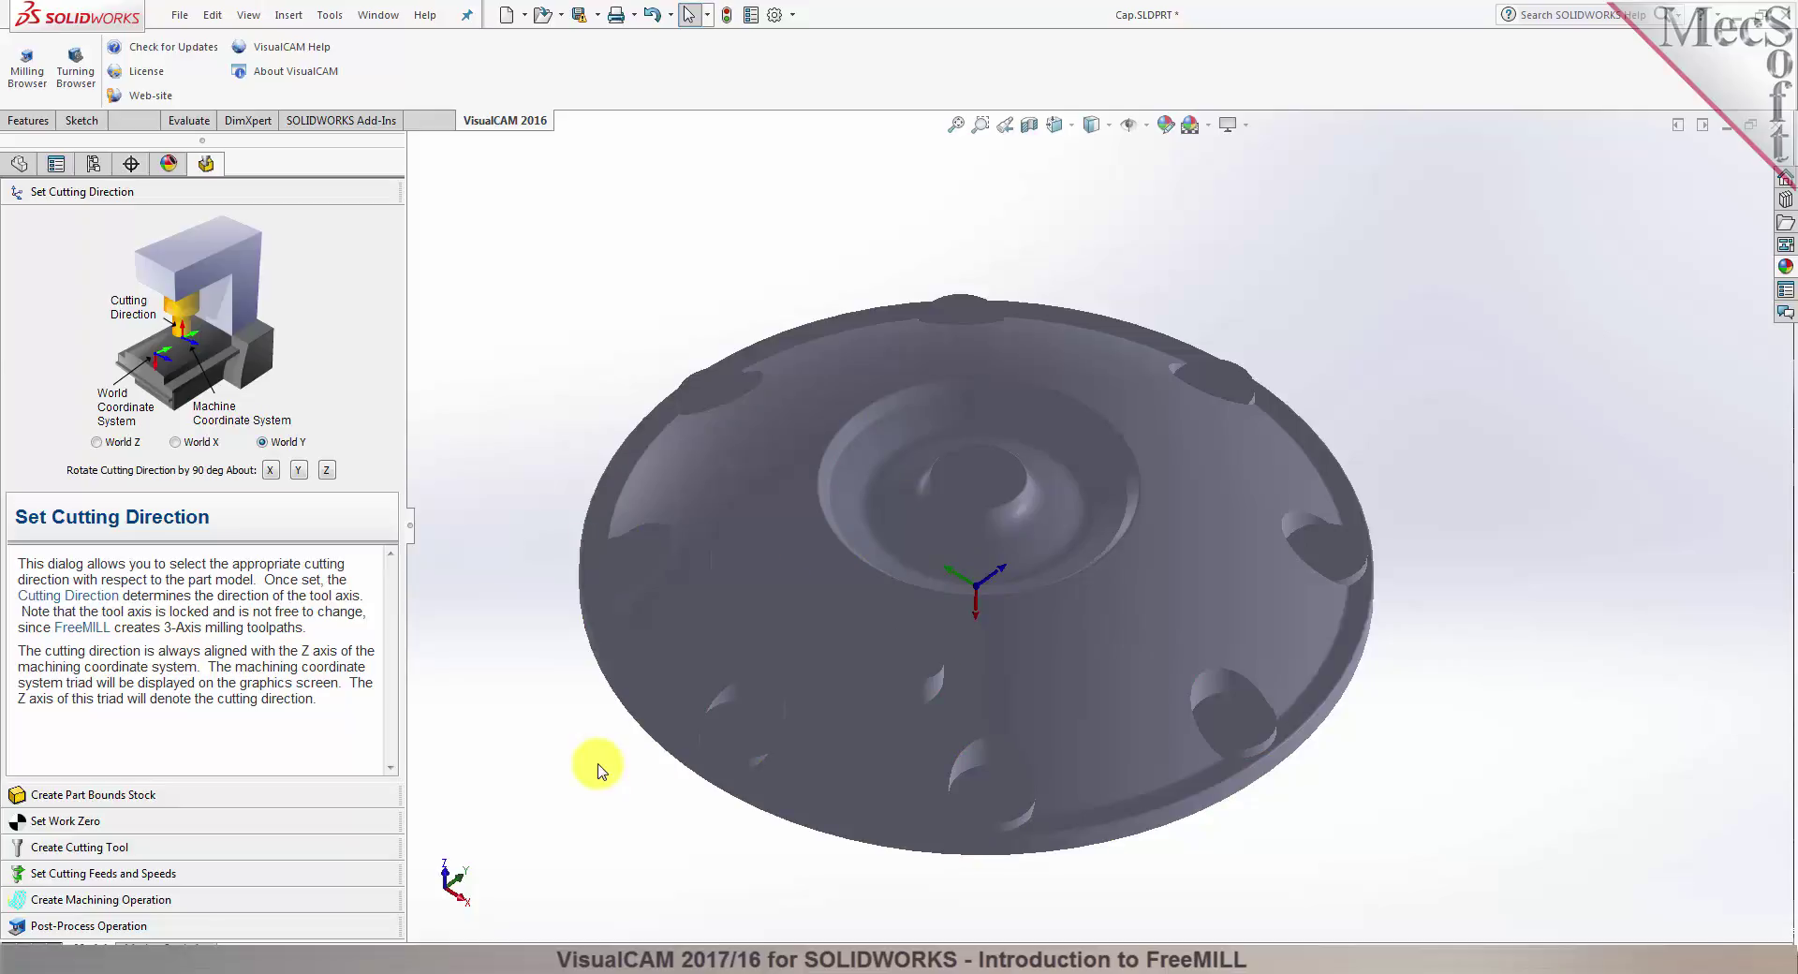
pyautogui.moveTo(631, 790)
pyautogui.mouseDown(button='middle')
pyautogui.moveTo(628, 684)
pyautogui.moveTo(622, 780)
pyautogui.mouseUp(button='middle')
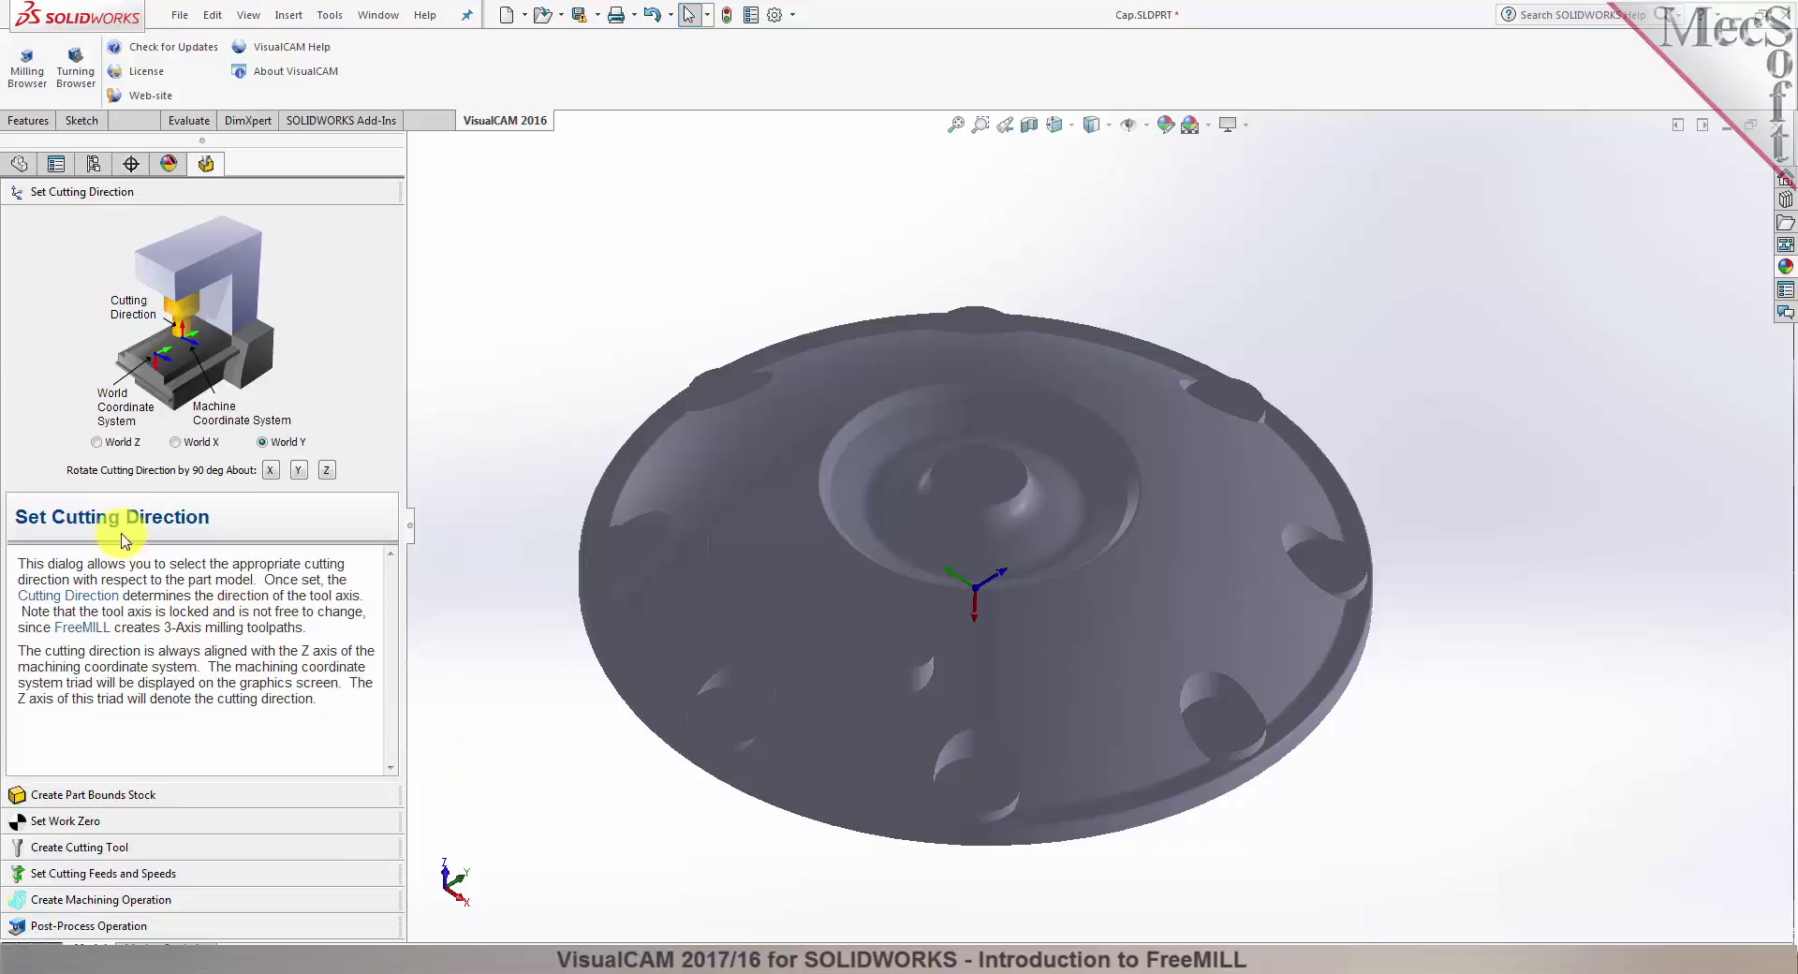
pyautogui.click(97, 442)
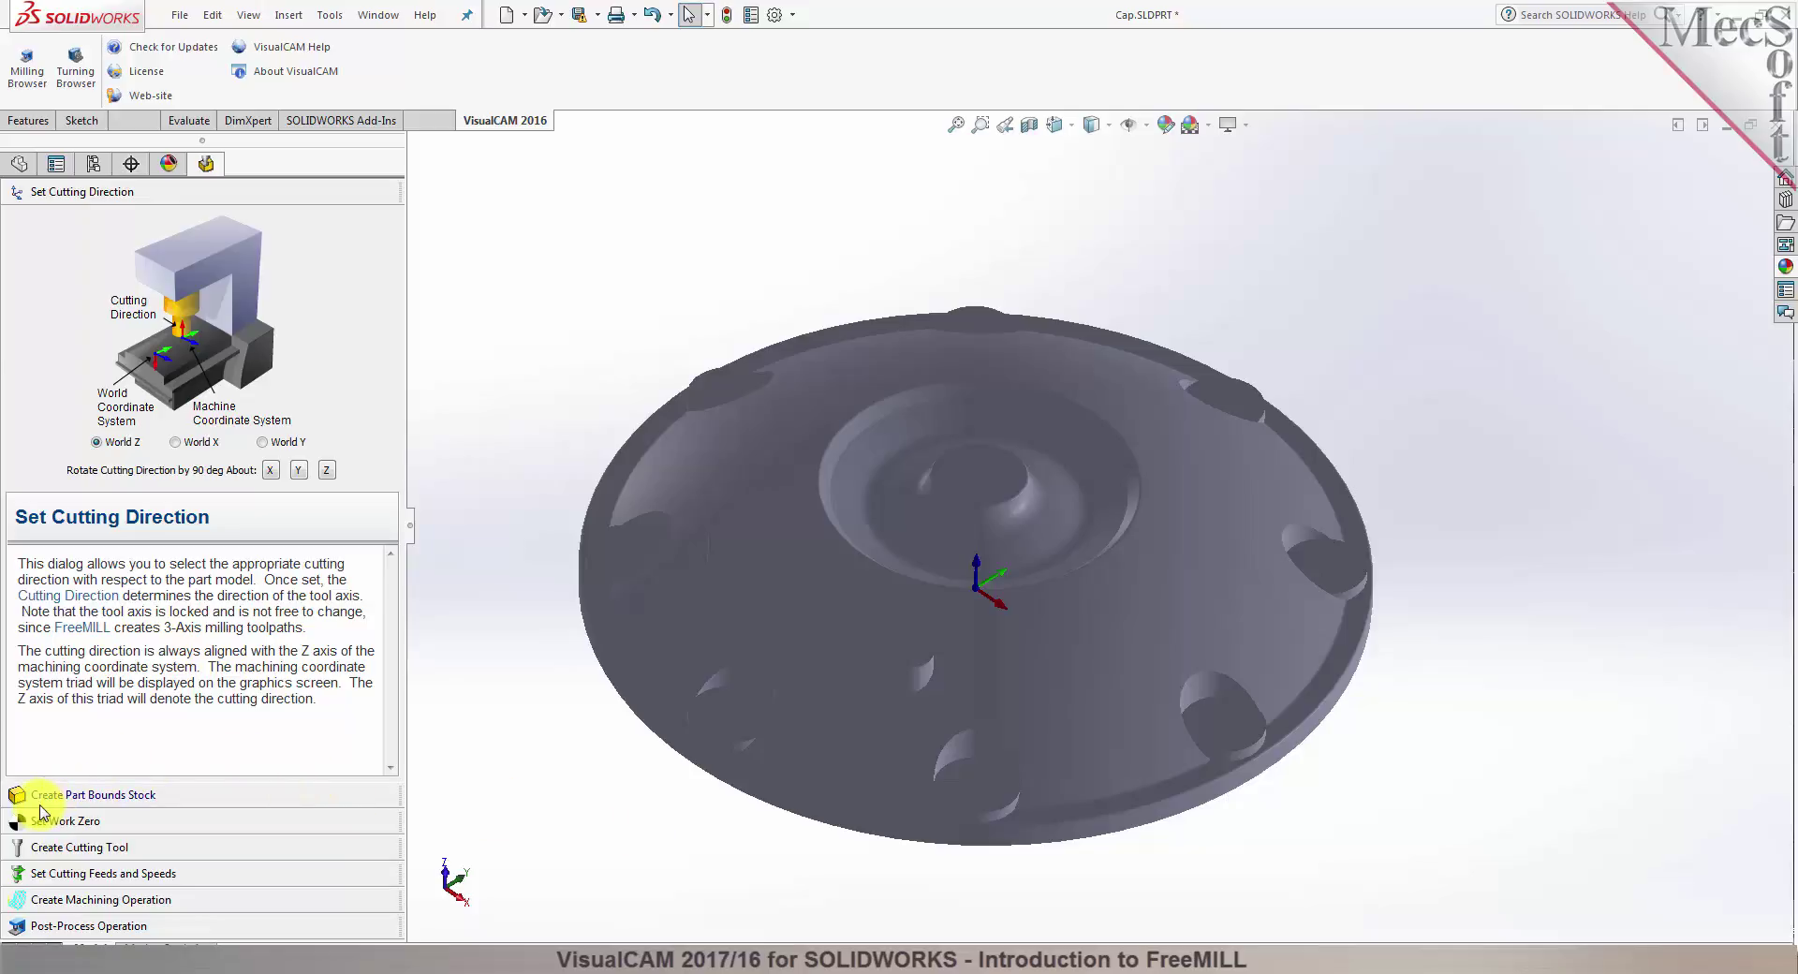
# Create a box stock from the part bounds with X, Y and Z+ offsets of 0.
pyautogui.click(147, 798)
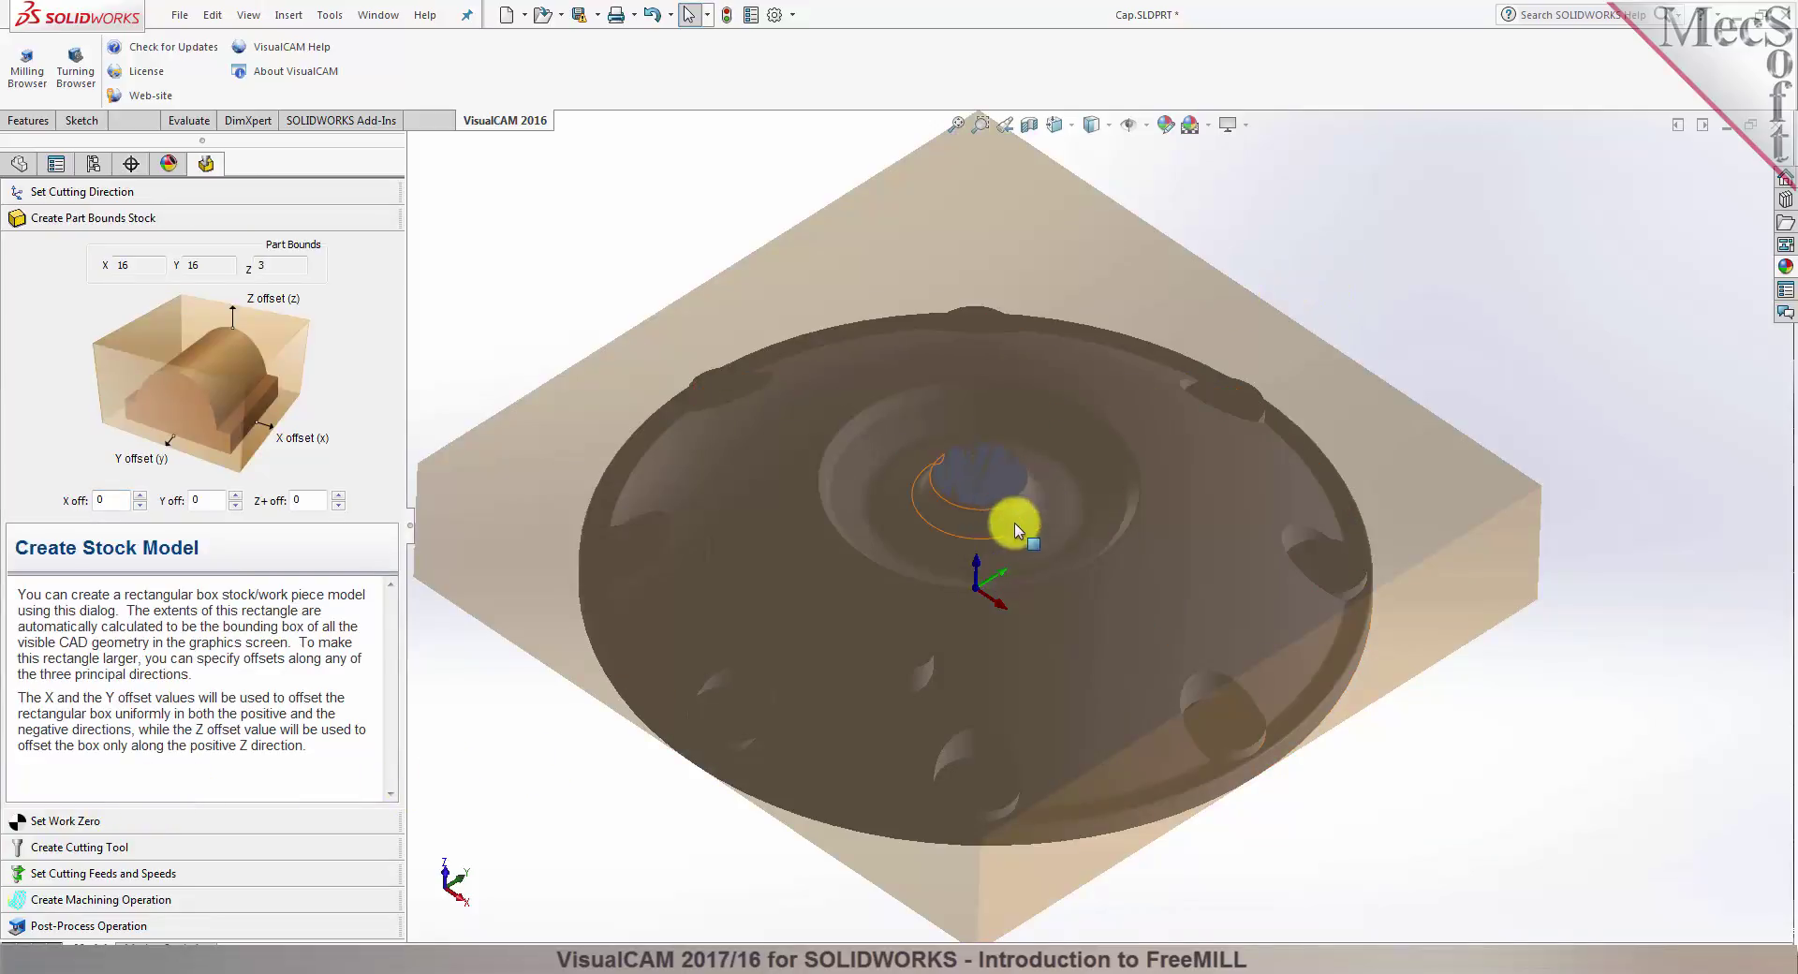
pyautogui.scroll(-1, 1008, 527)
pyautogui.scroll(2, 856, 480)
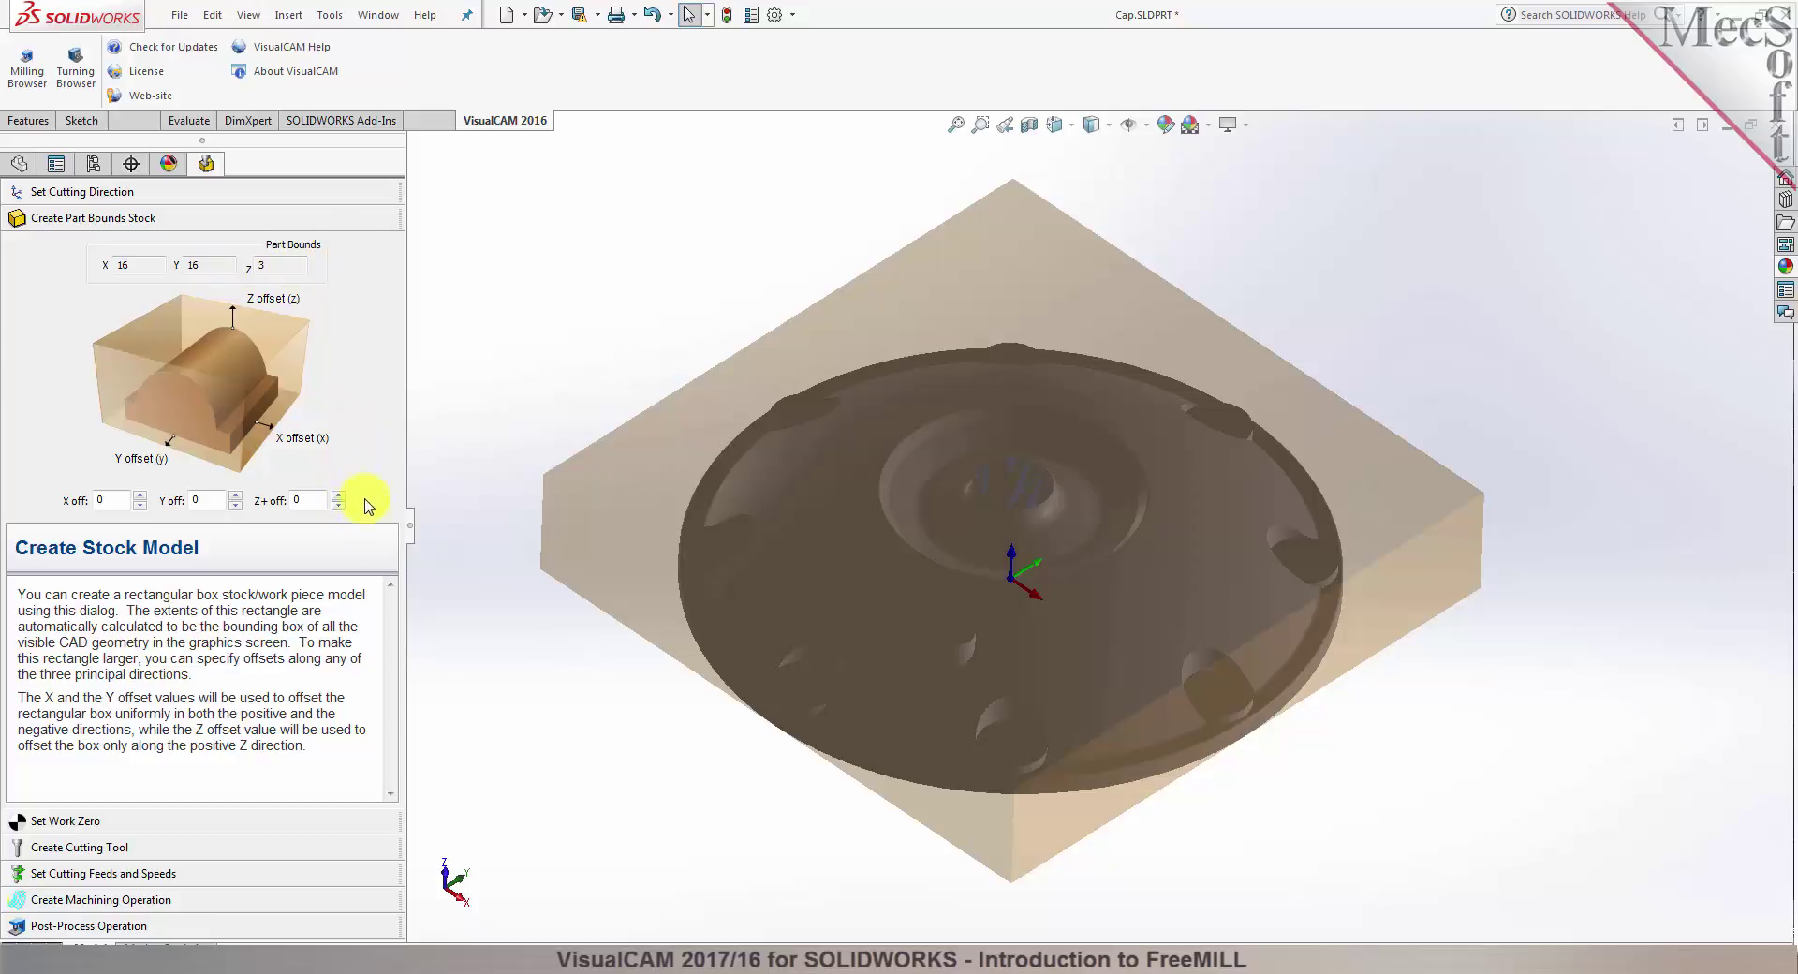
pyautogui.doubleClick(101, 500)
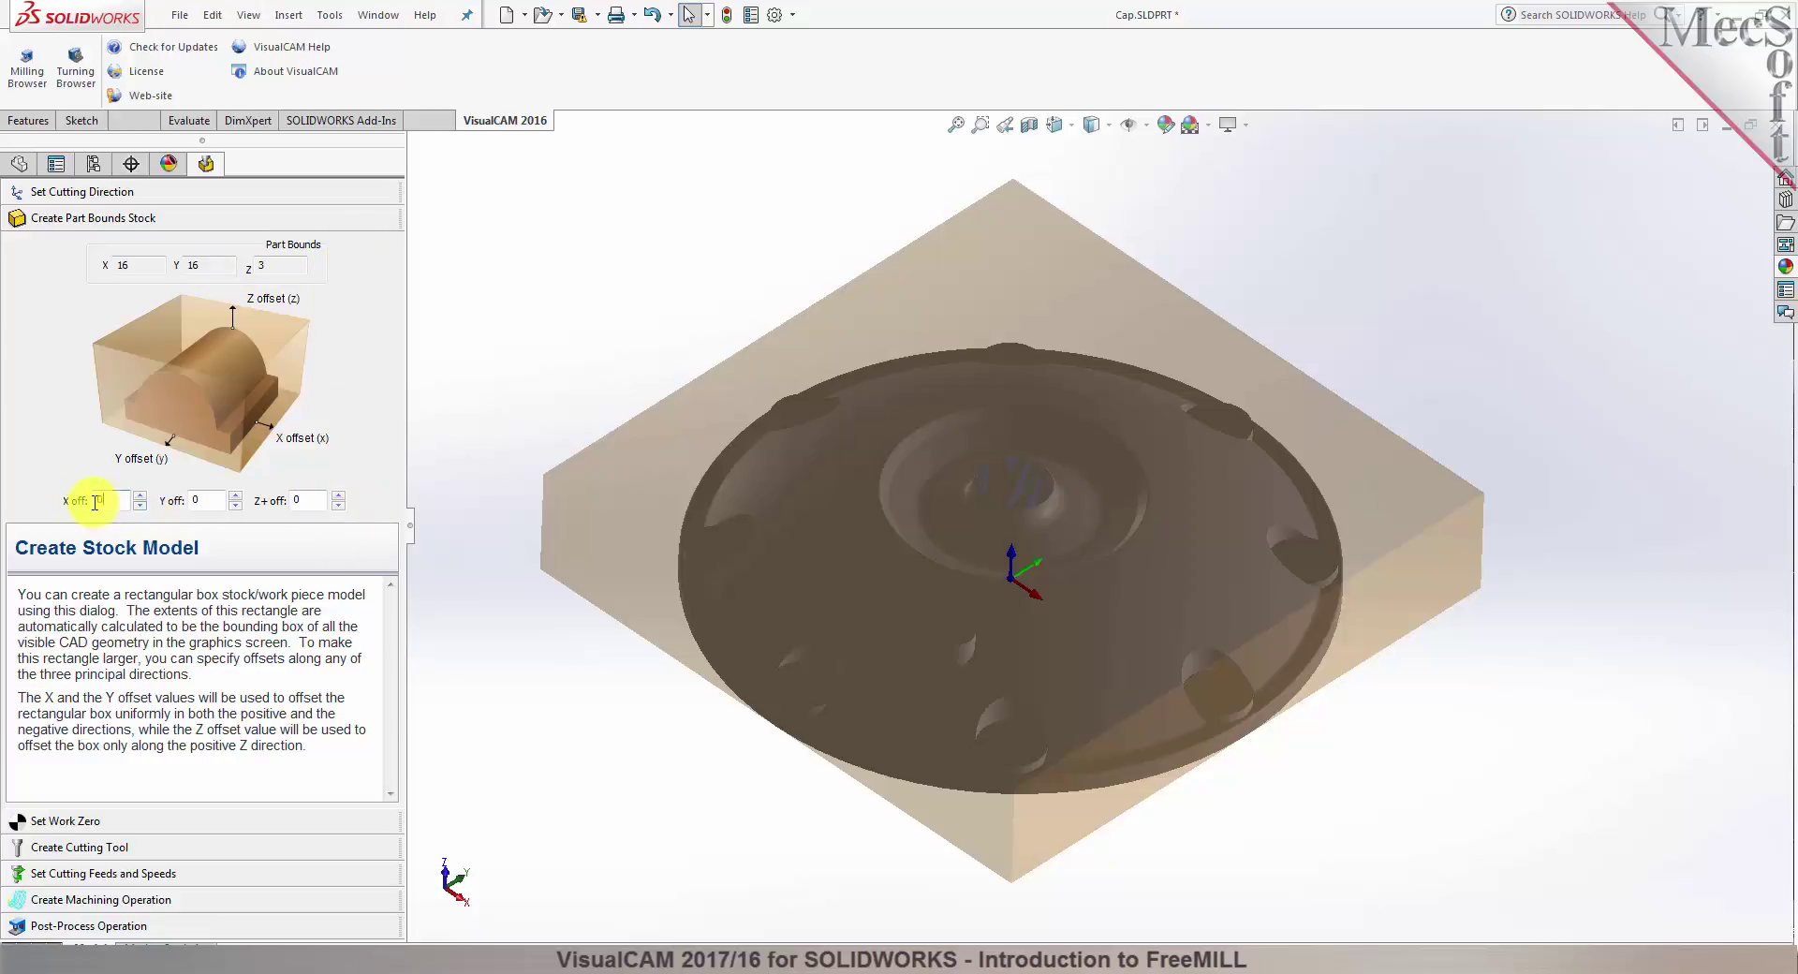
pyautogui.doubleClick(297, 500)
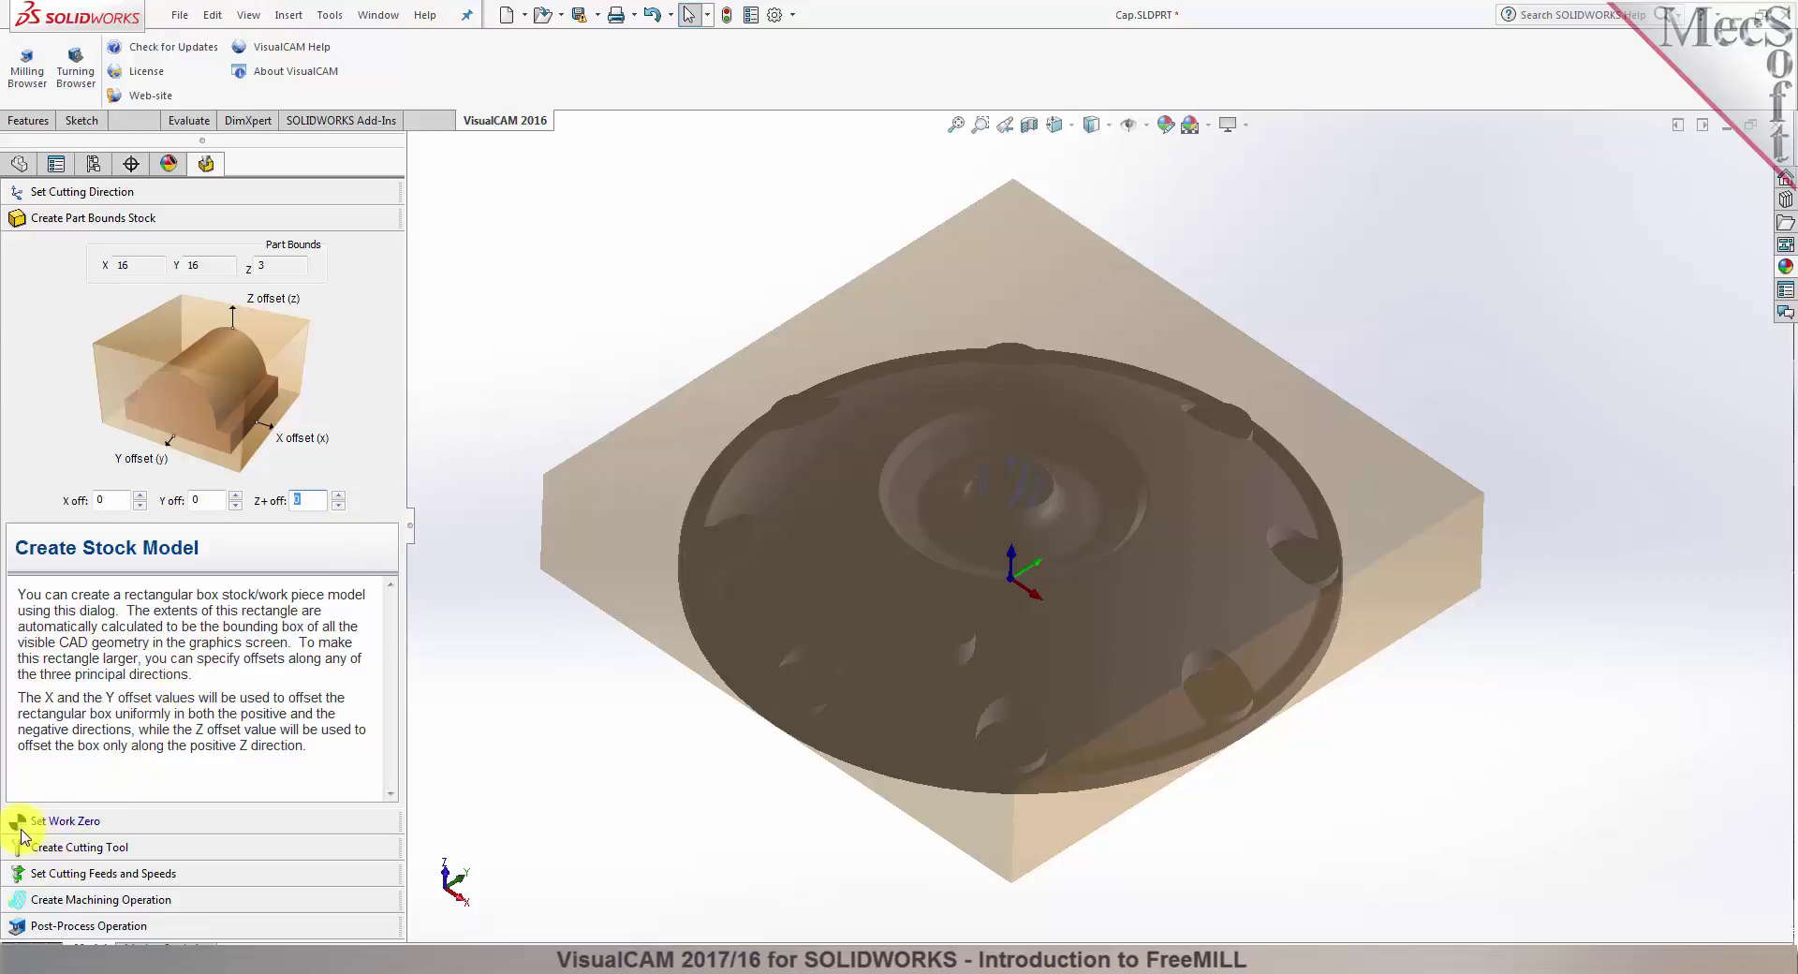
# Set the work zero to the stock box at the Highest Z face and North West position.
pyautogui.click(109, 822)
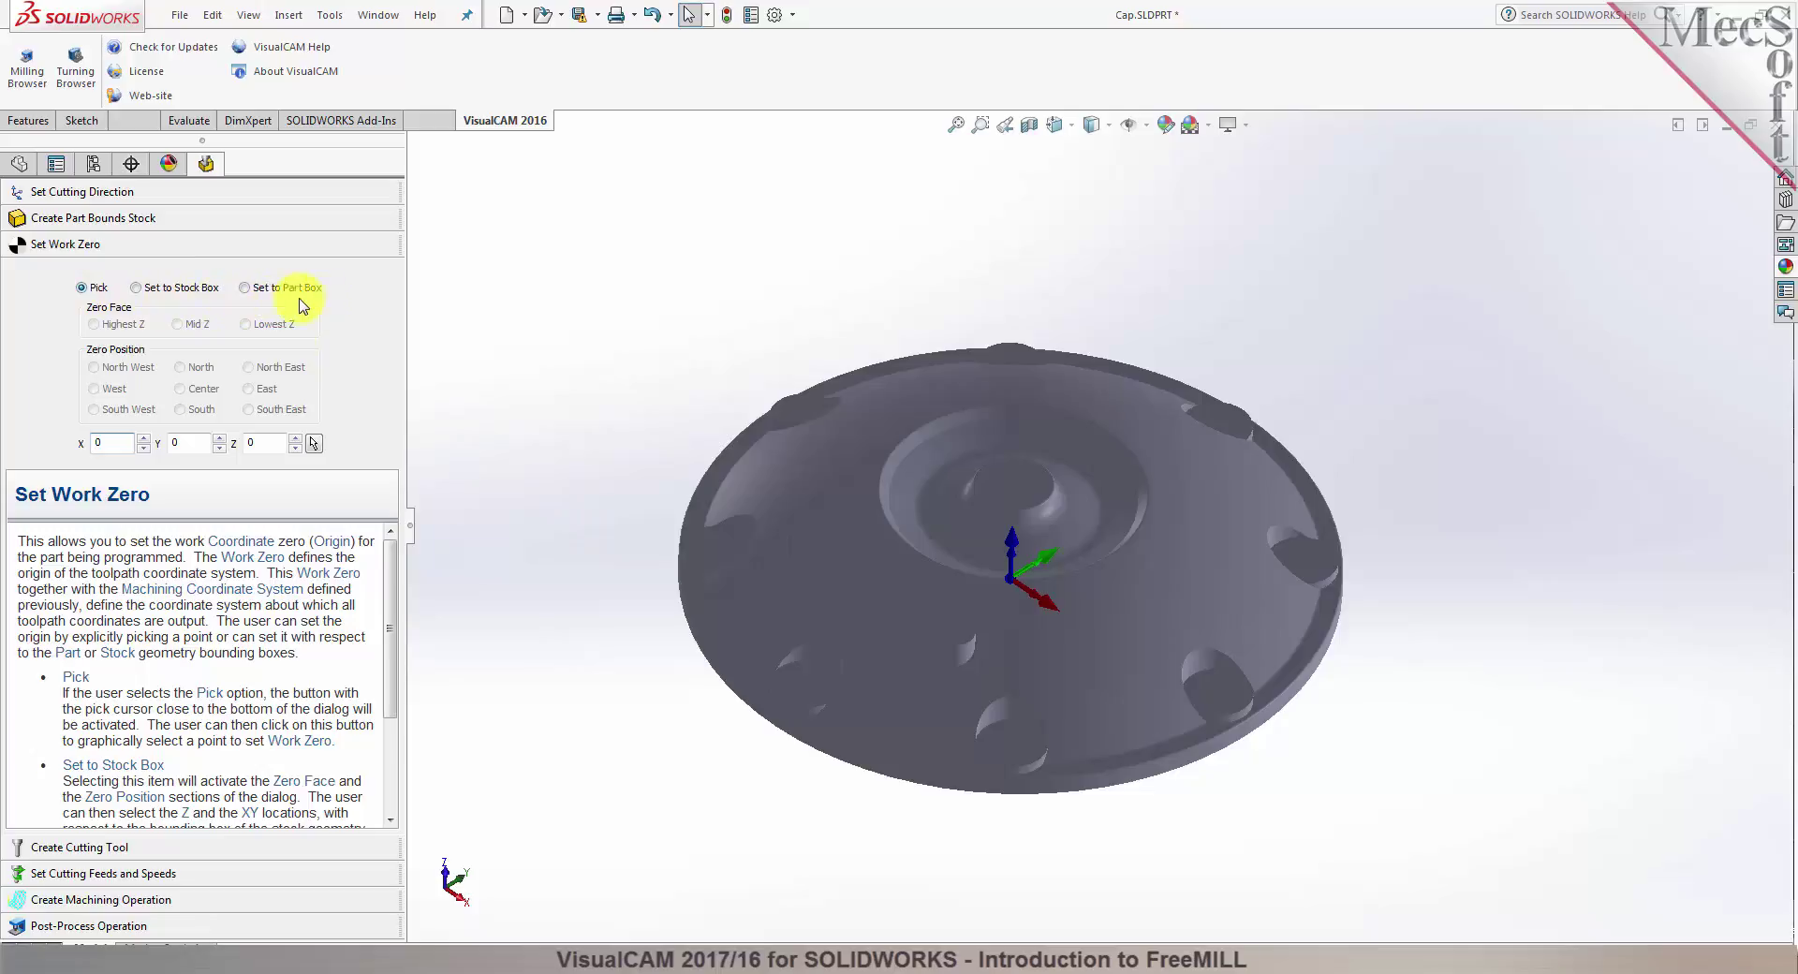
pyautogui.click(137, 289)
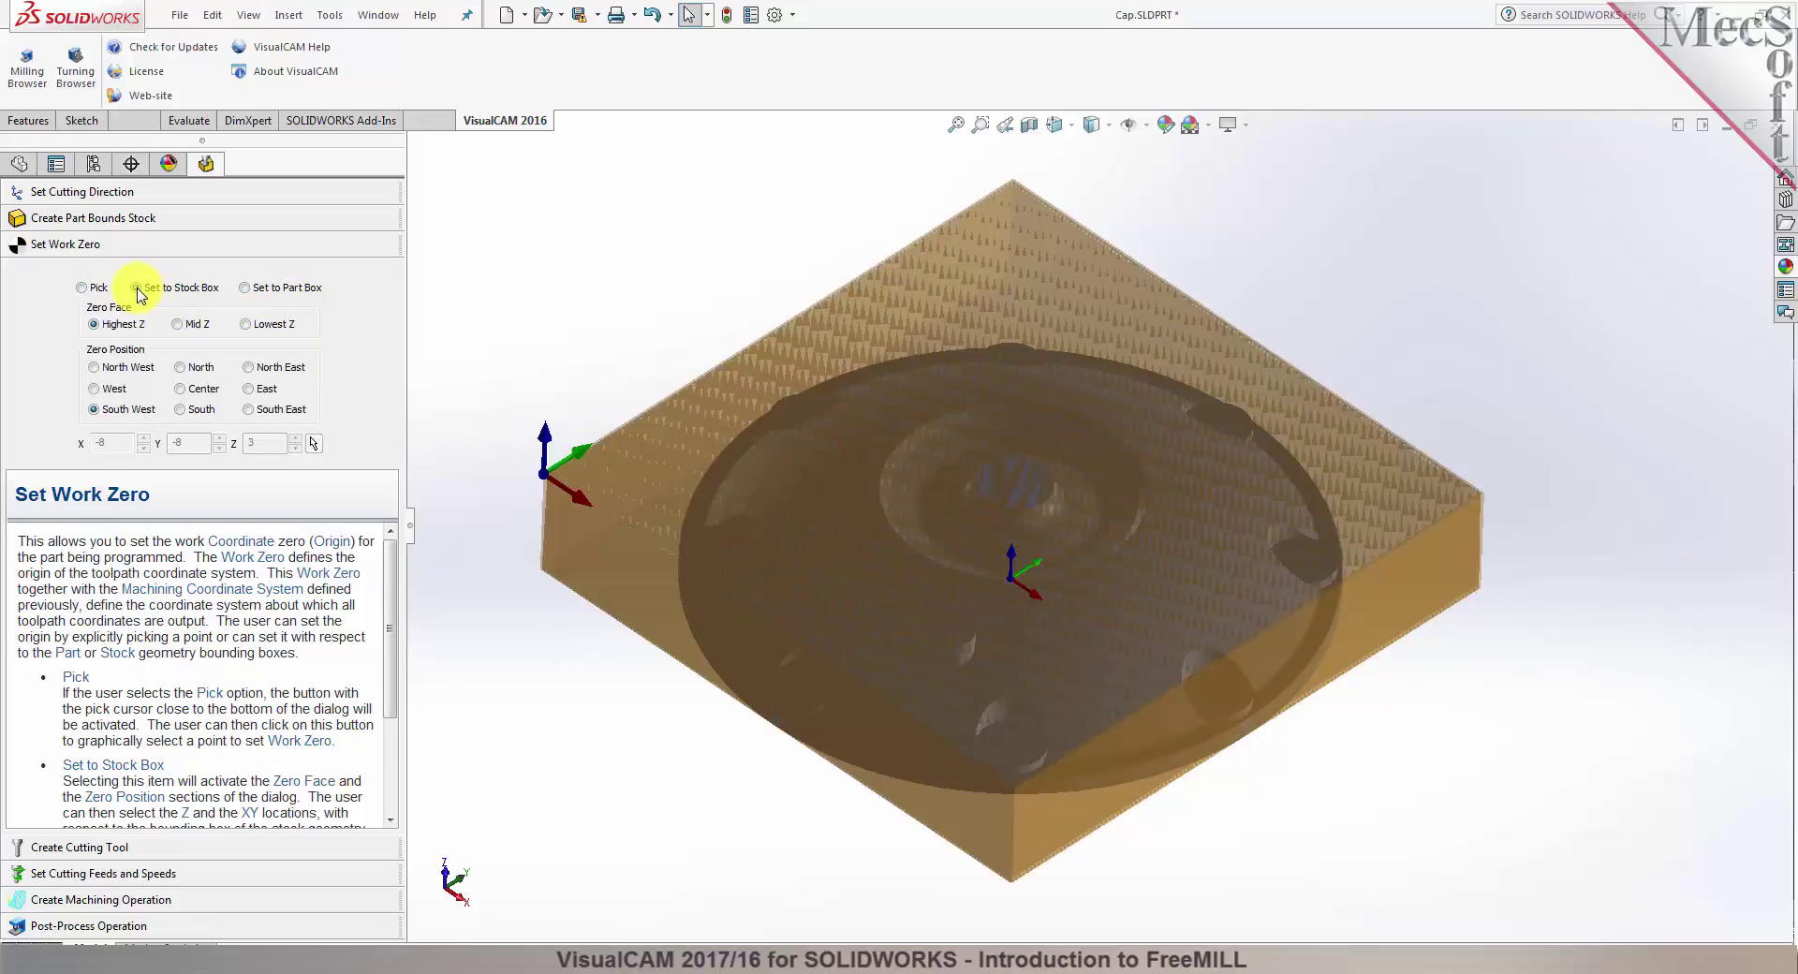
pyautogui.moveTo(674, 763); pyautogui.dragTo(675, 725, button='middle')
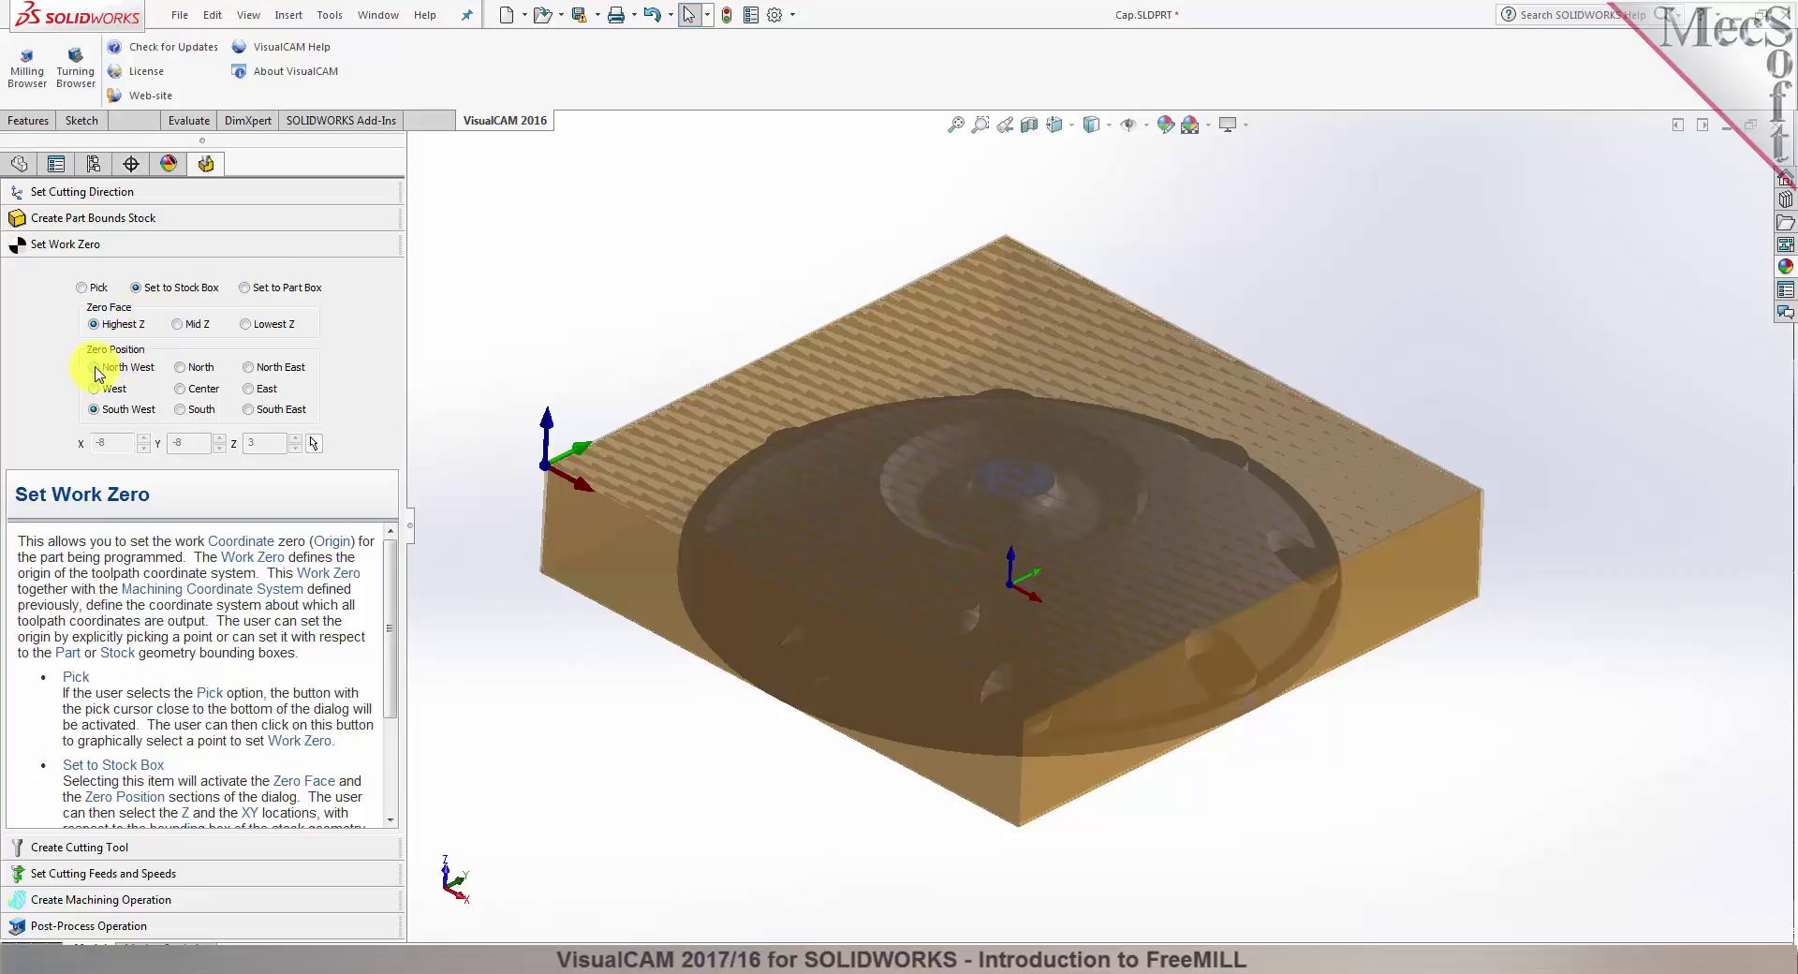
pyautogui.click(95, 368)
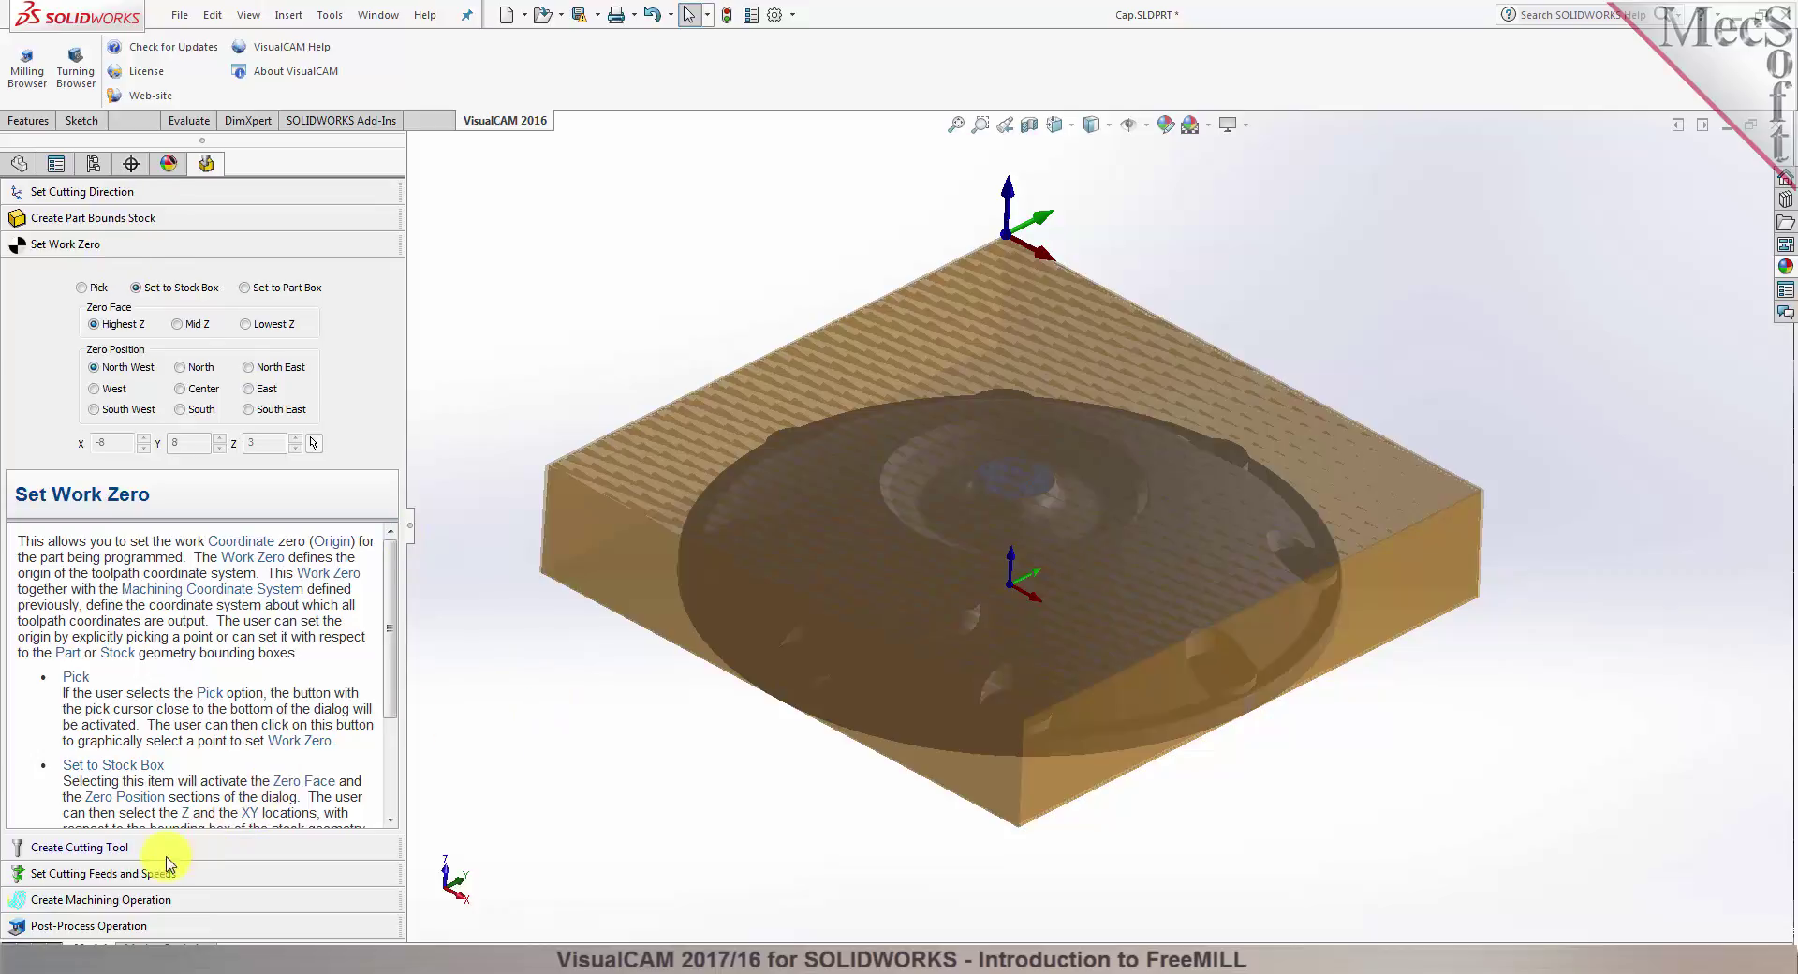
# Compare the flat and corner radius cutters, and define the cutting tool as a ball mill with a 0.5 diameter.
pyautogui.click(125, 849)
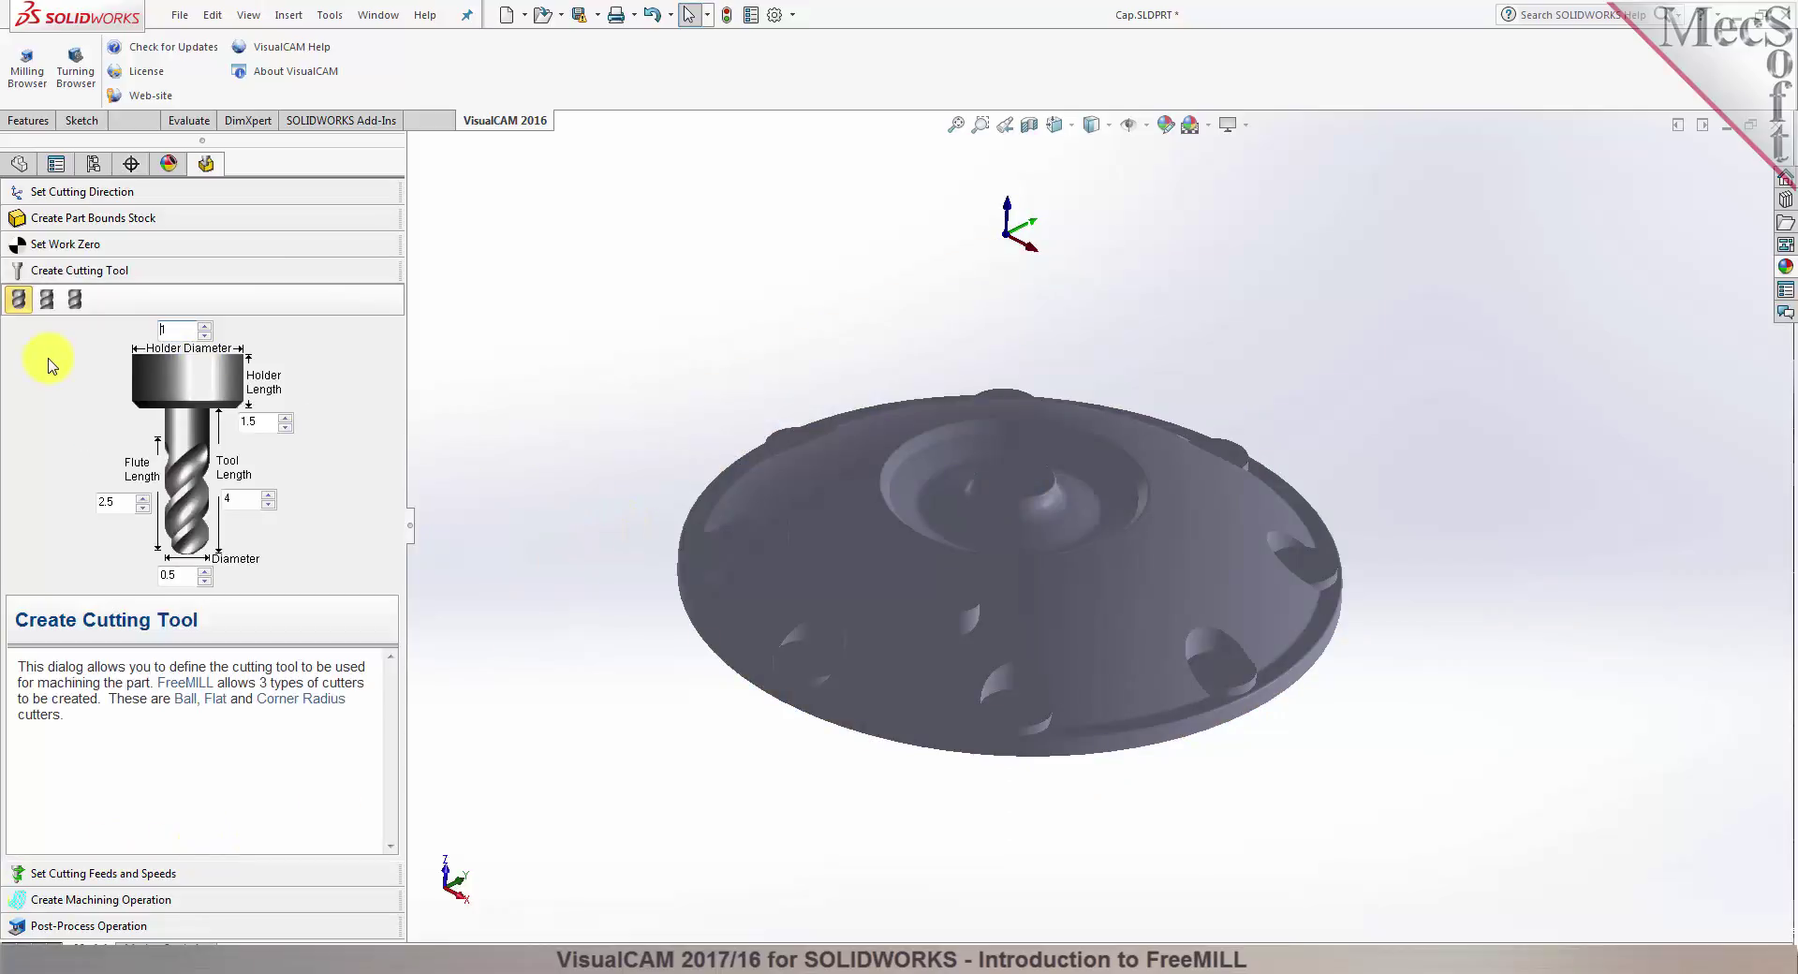
pyautogui.click(49, 310)
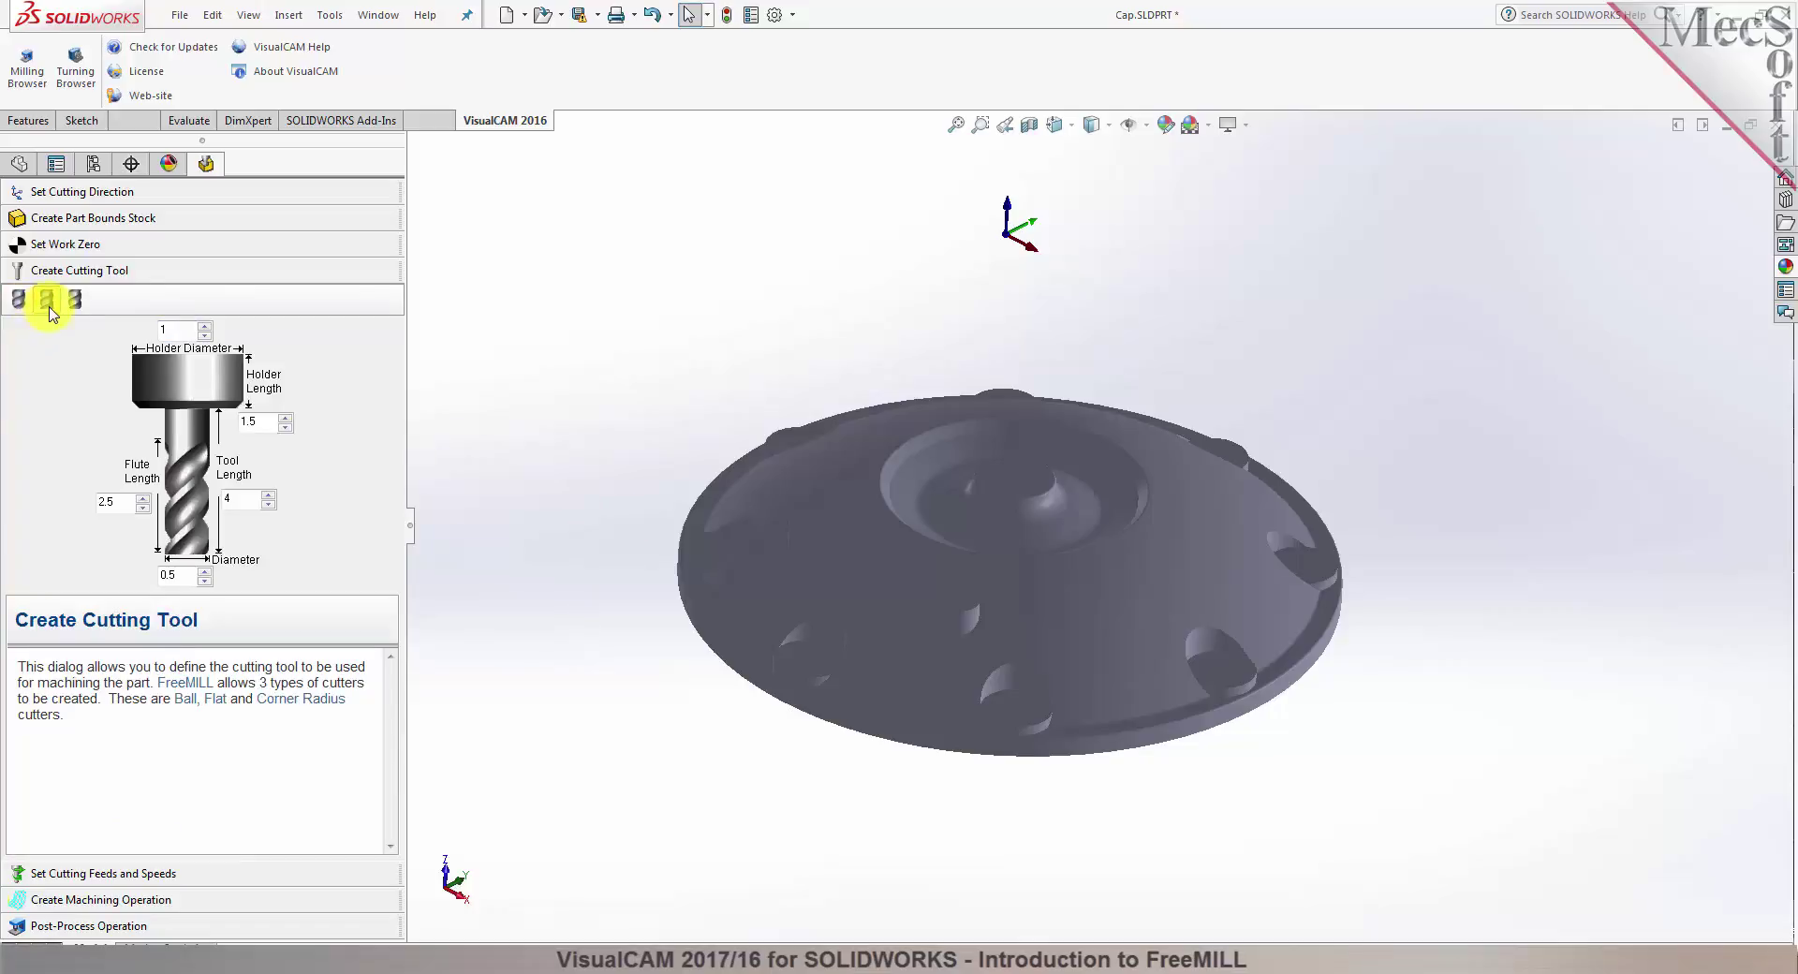
pyautogui.click(76, 306)
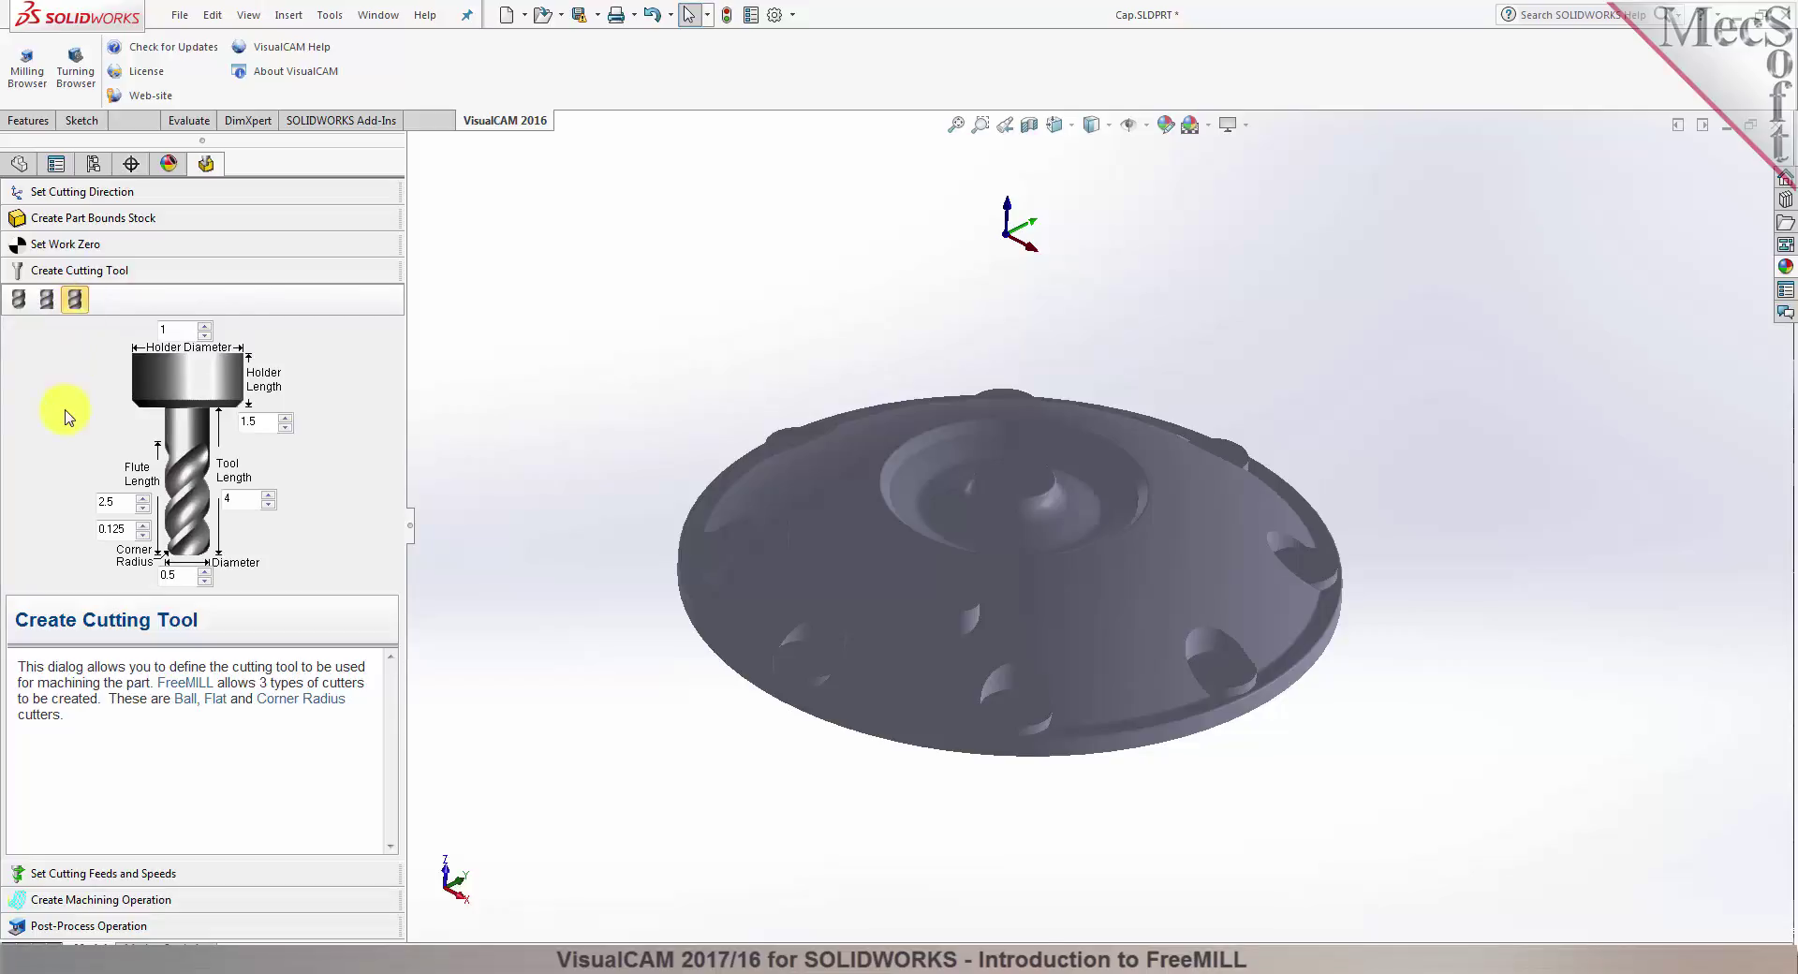
pyautogui.click(19, 299)
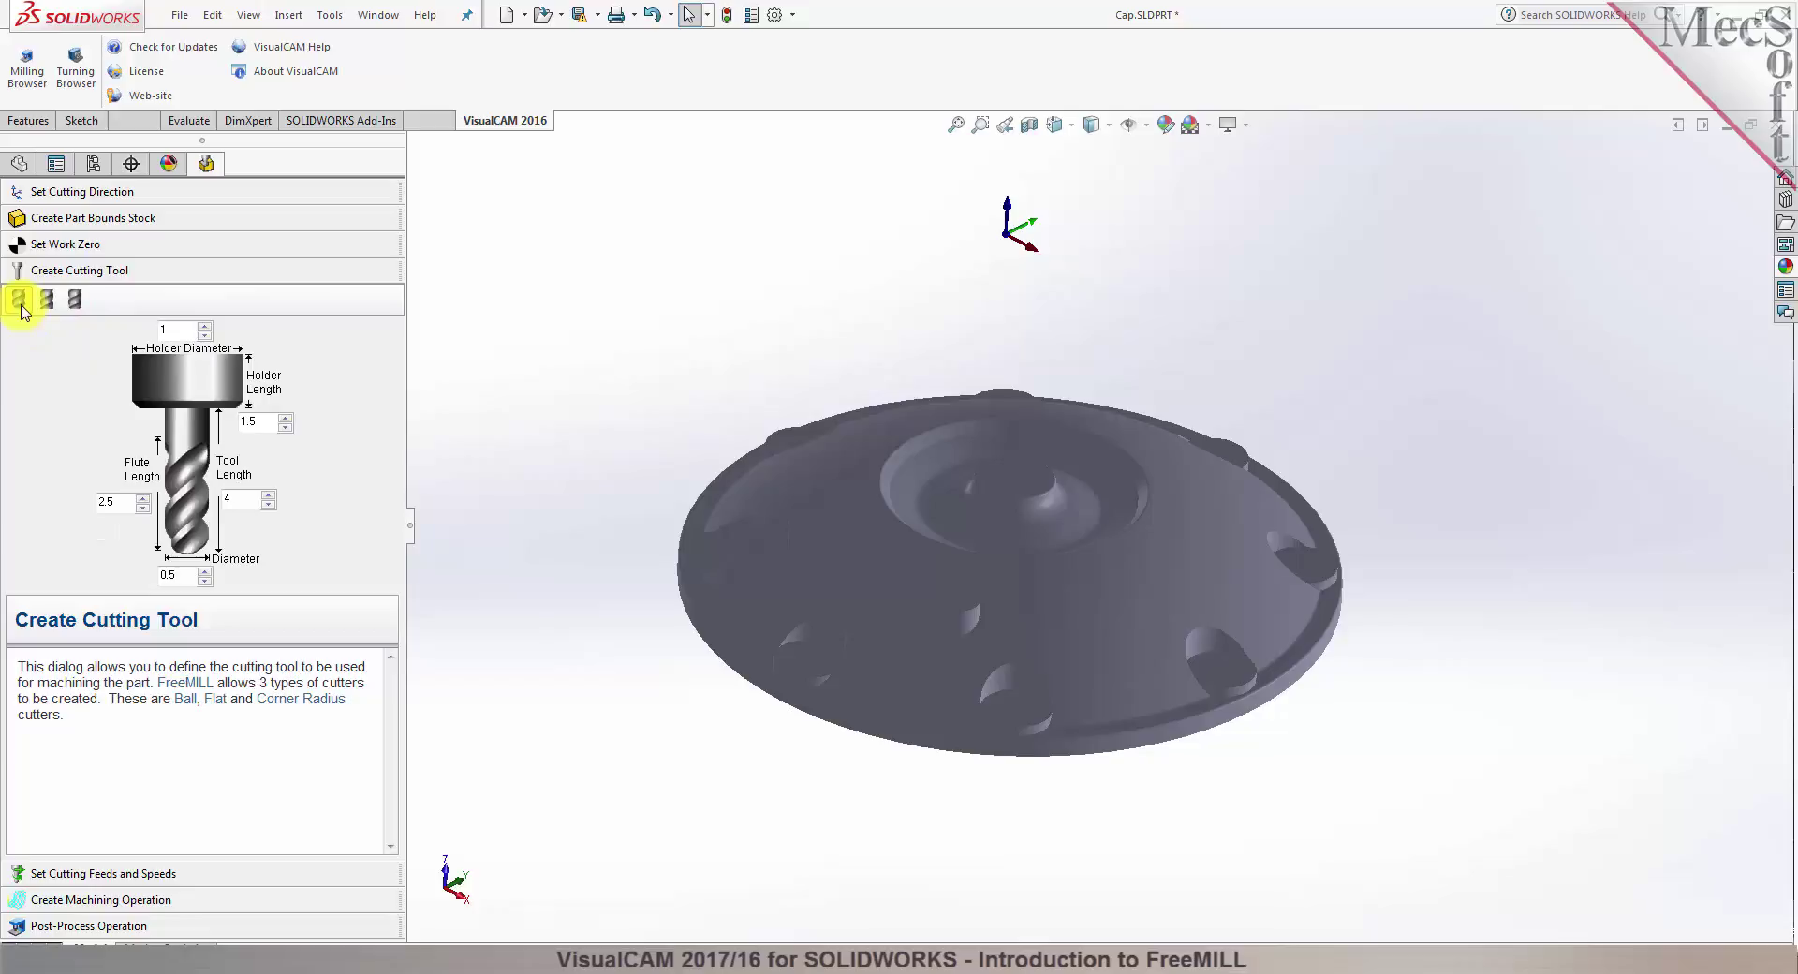
pyautogui.doubleClick(169, 574)
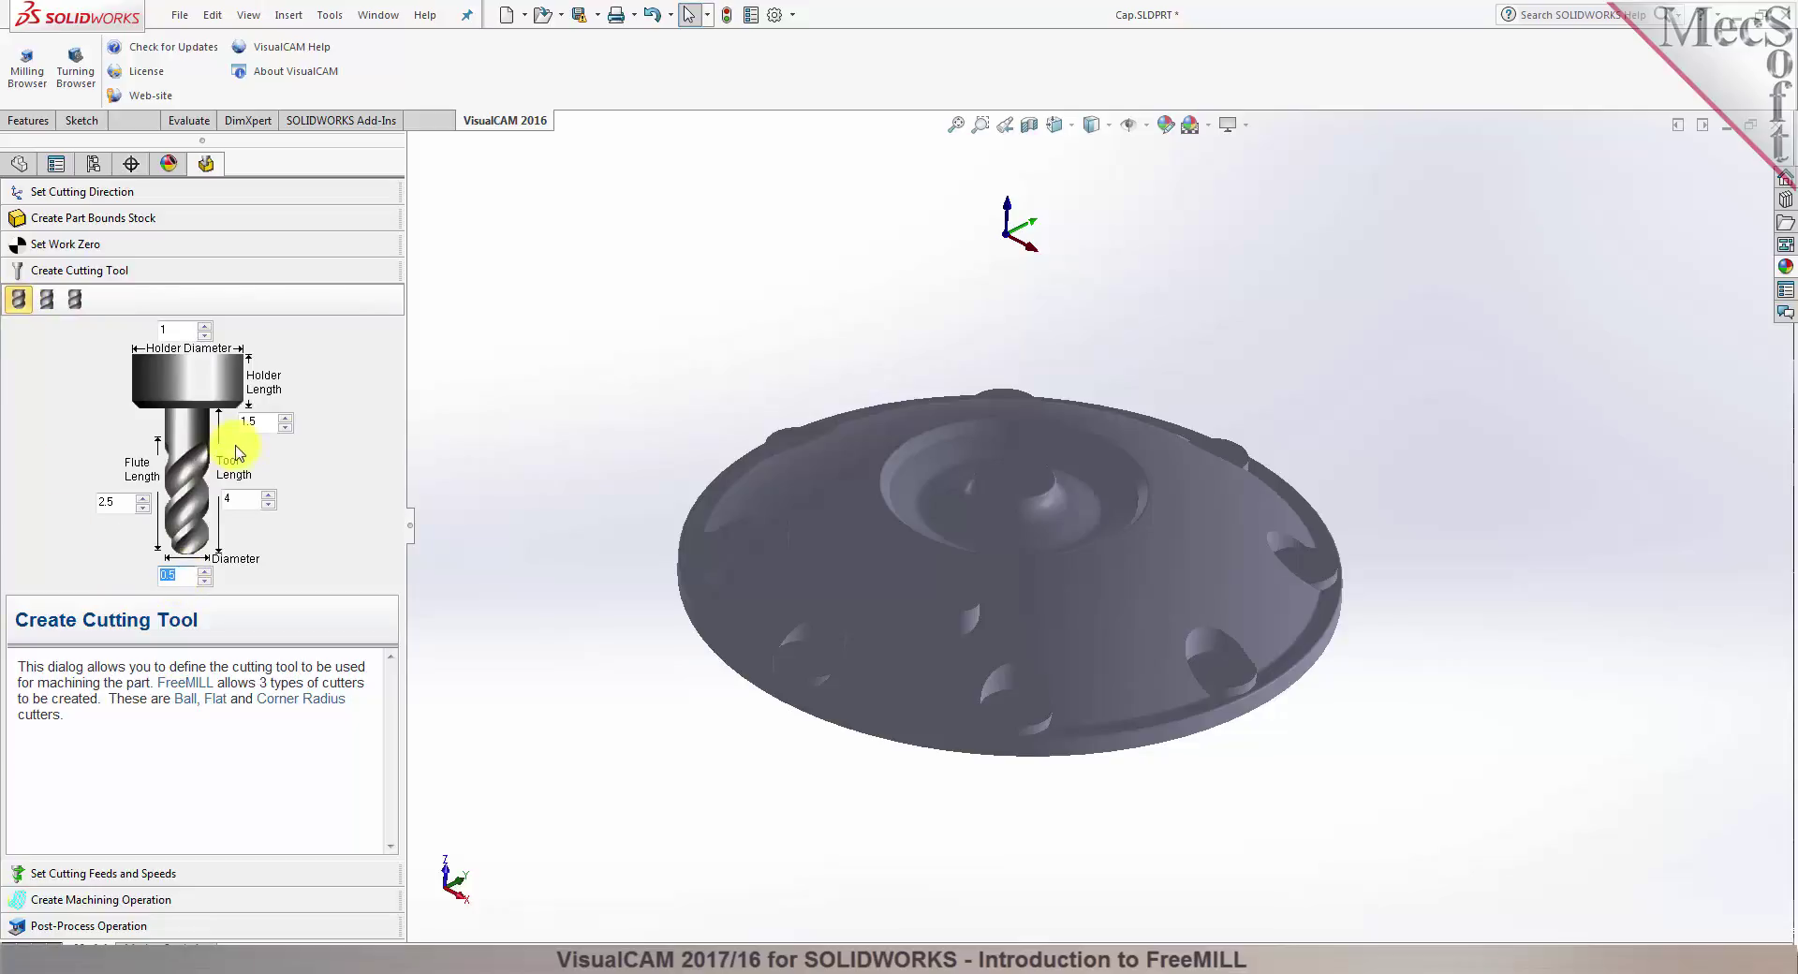
pyautogui.doubleClick(251, 421)
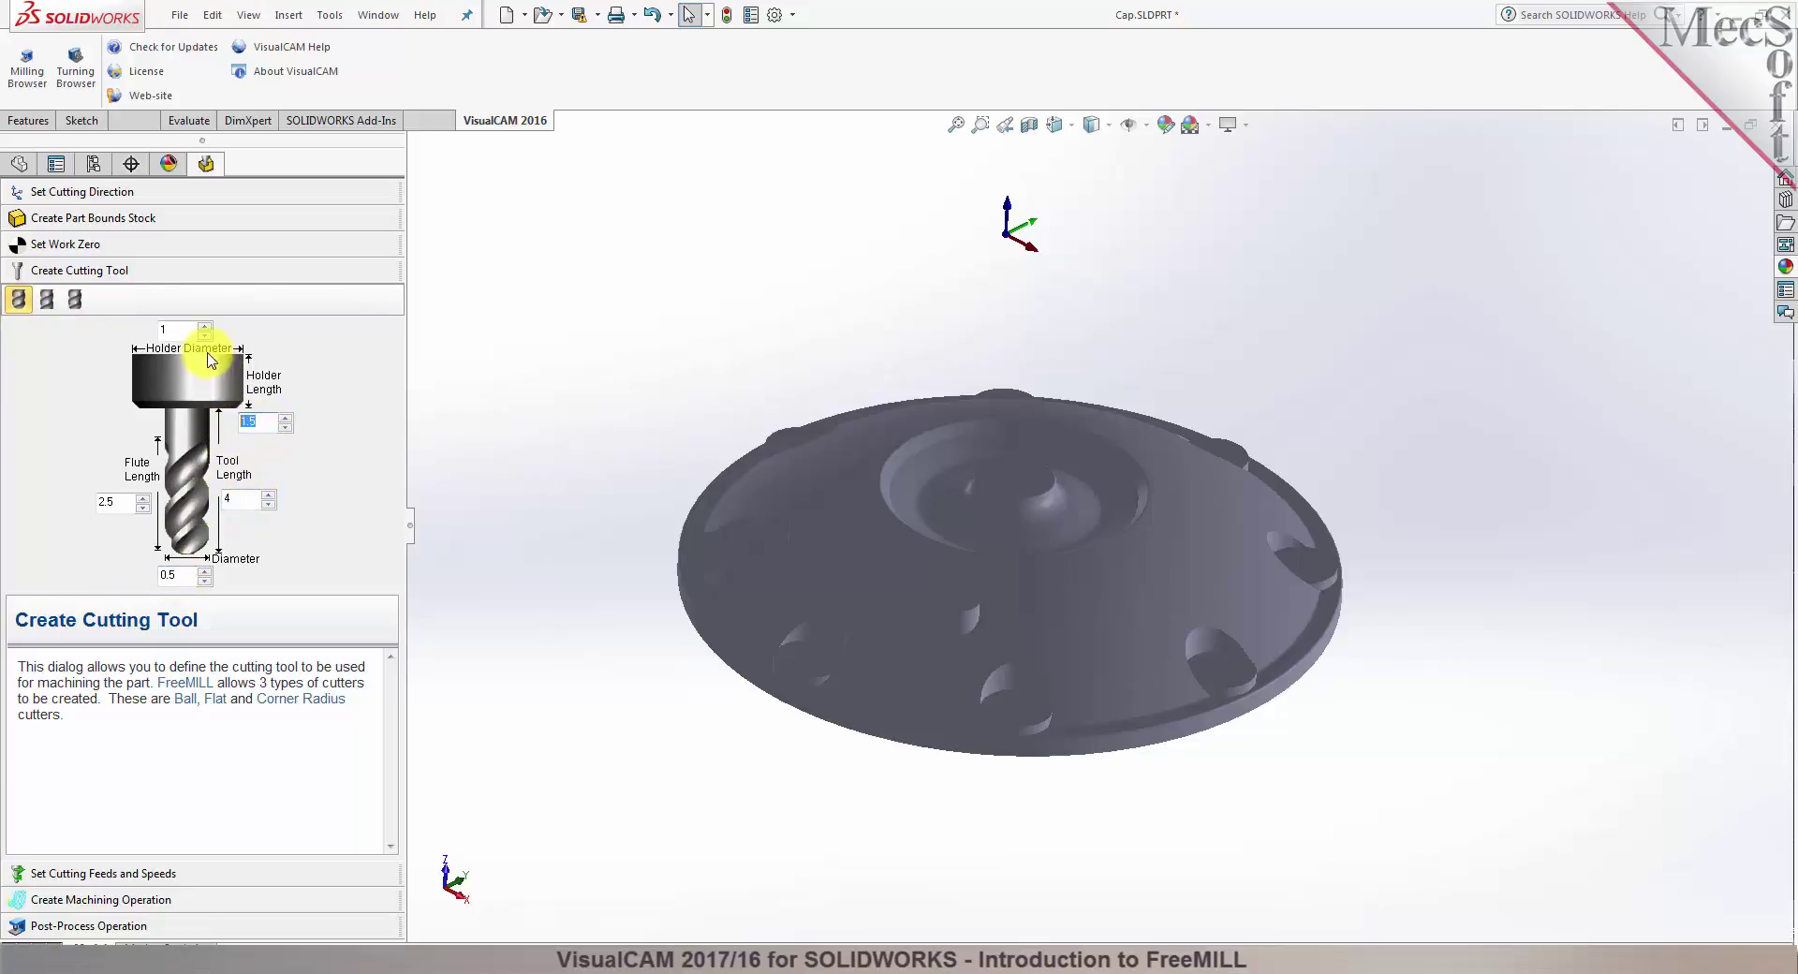
pyautogui.doubleClick(111, 502)
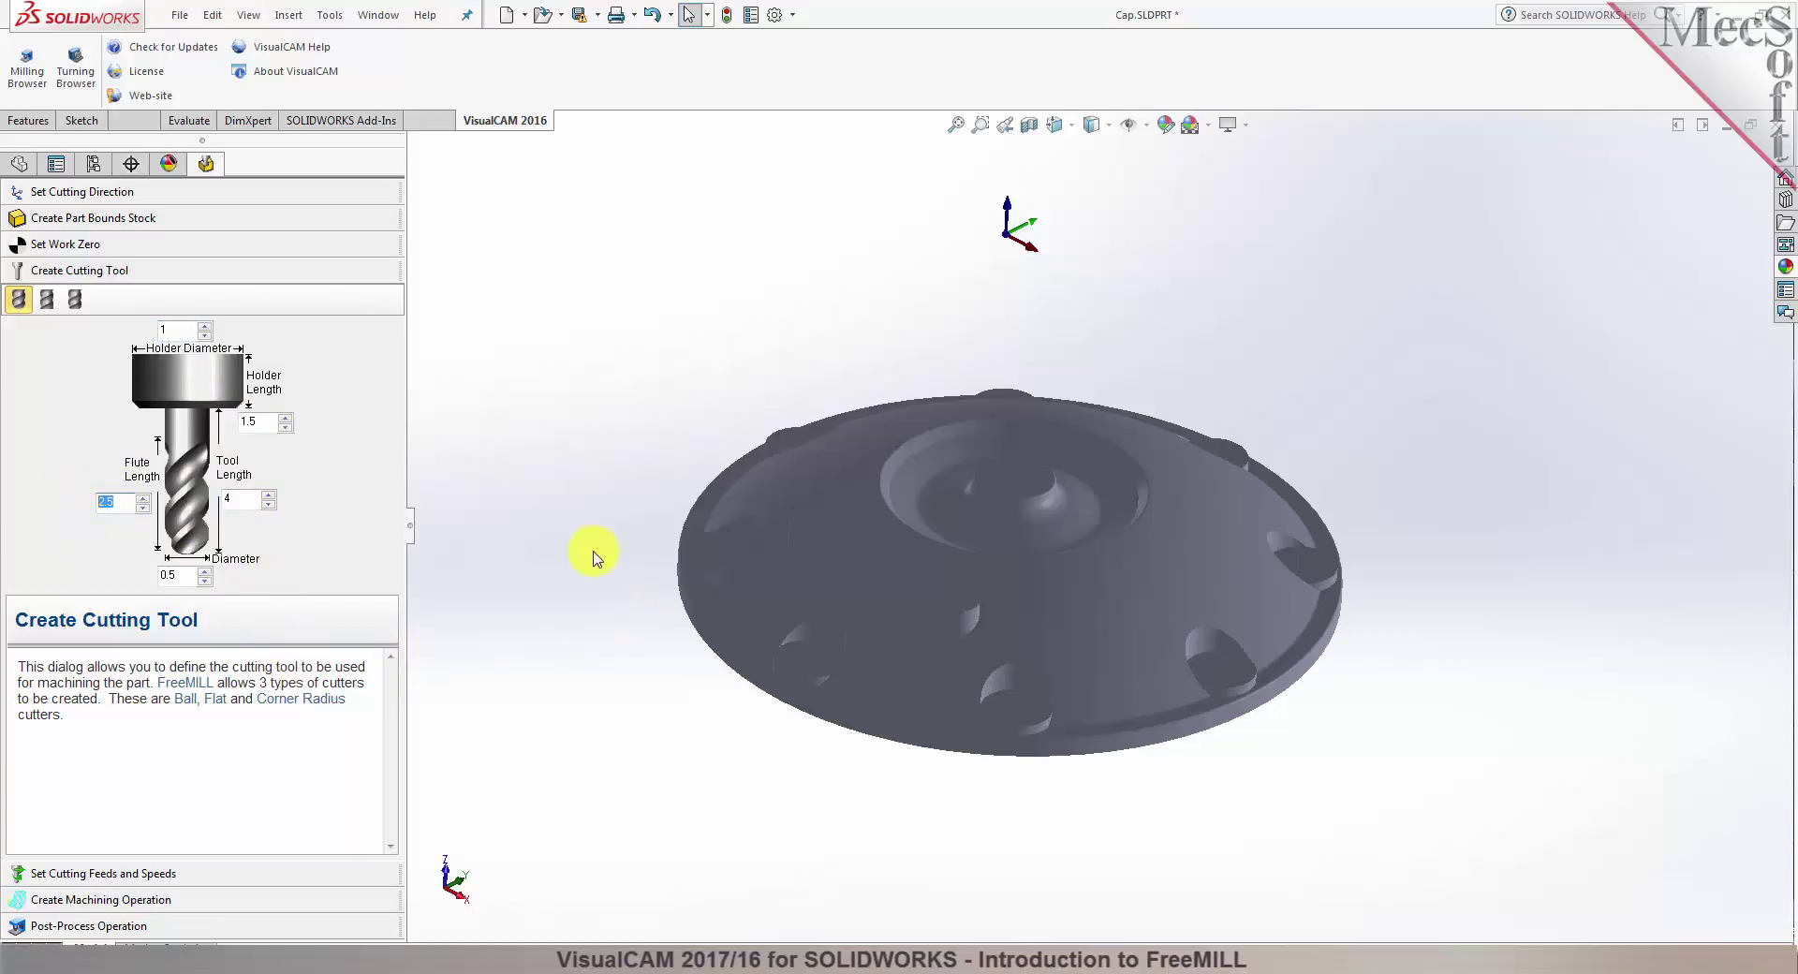
# Review the spindle speed and the cut, engage and retract feeds in the cutting feeds and speeds settings.
pyautogui.click(173, 873)
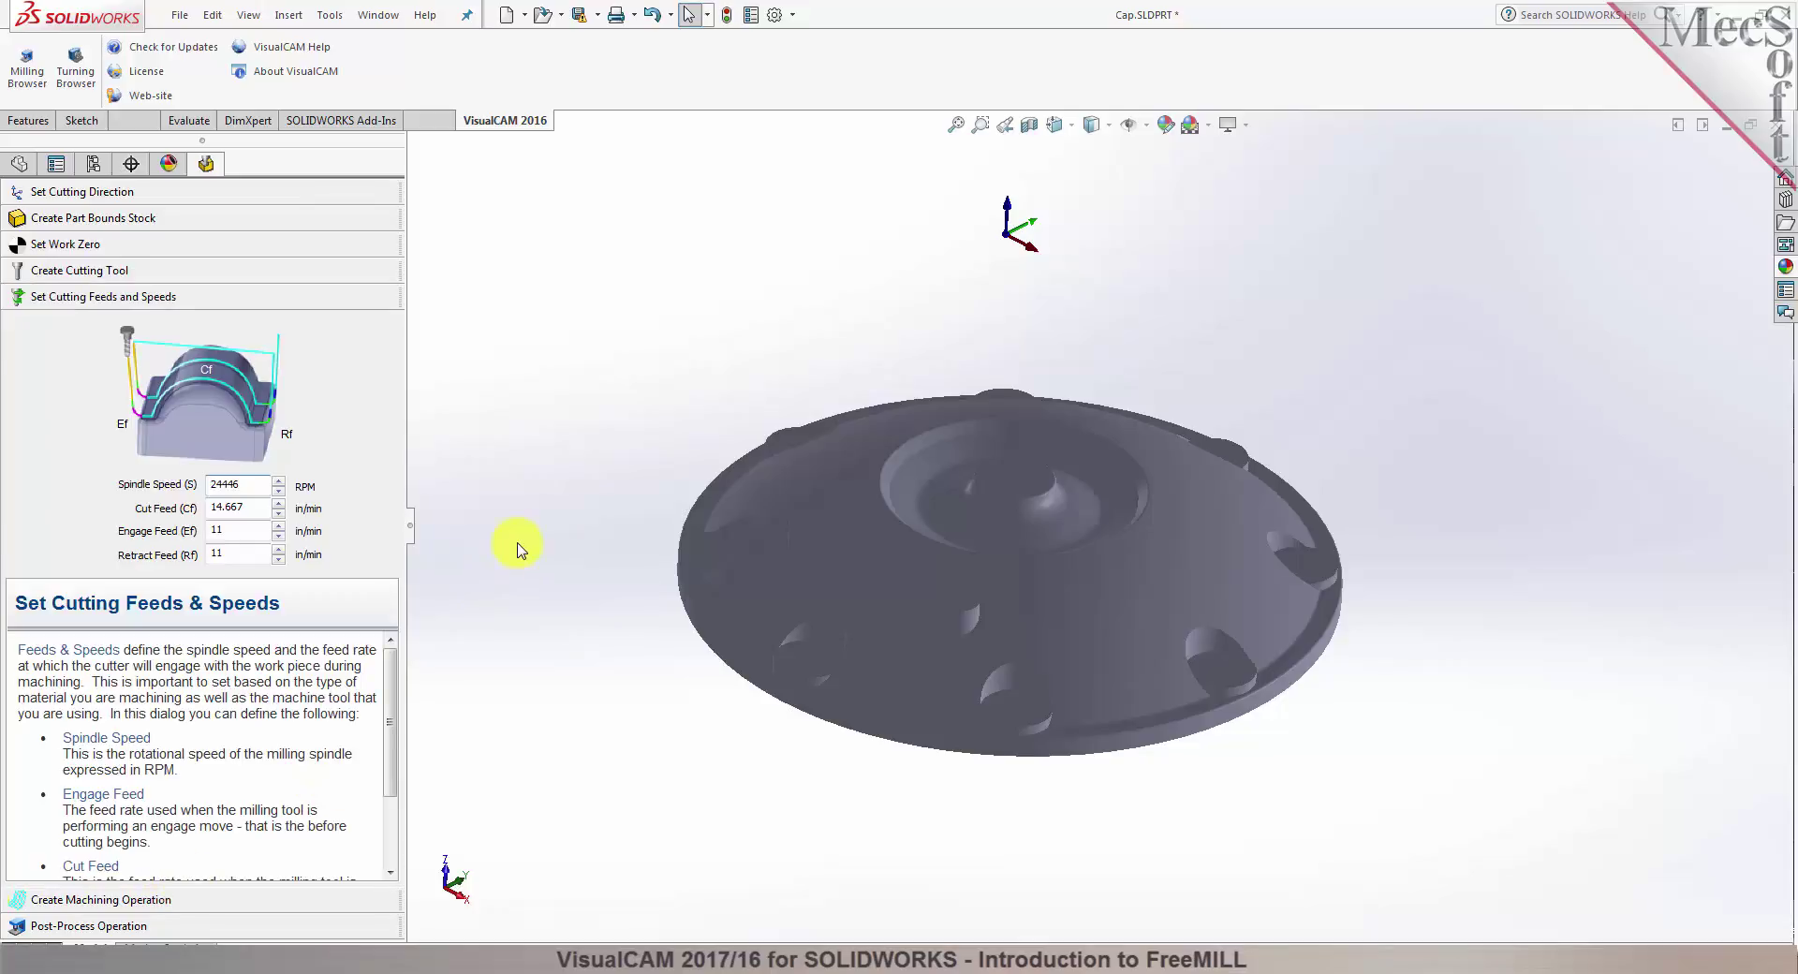
pyautogui.doubleClick(229, 485)
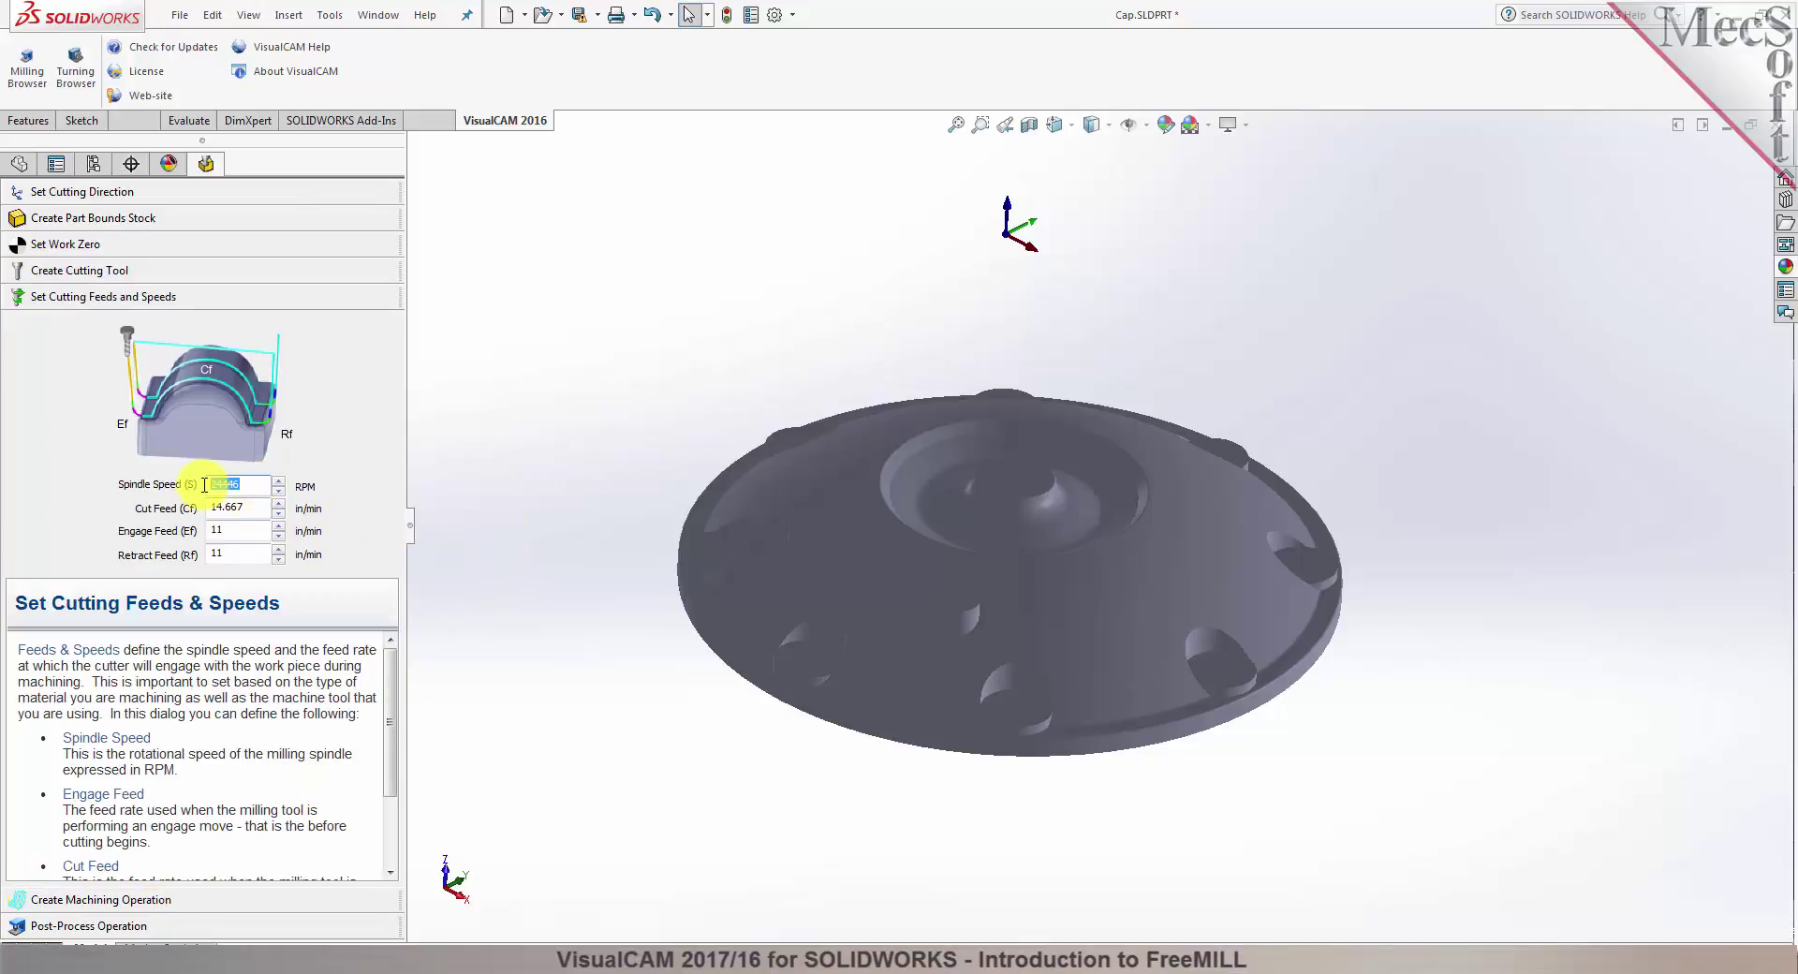
pyautogui.doubleClick(216, 530)
pyautogui.doubleClick(217, 553)
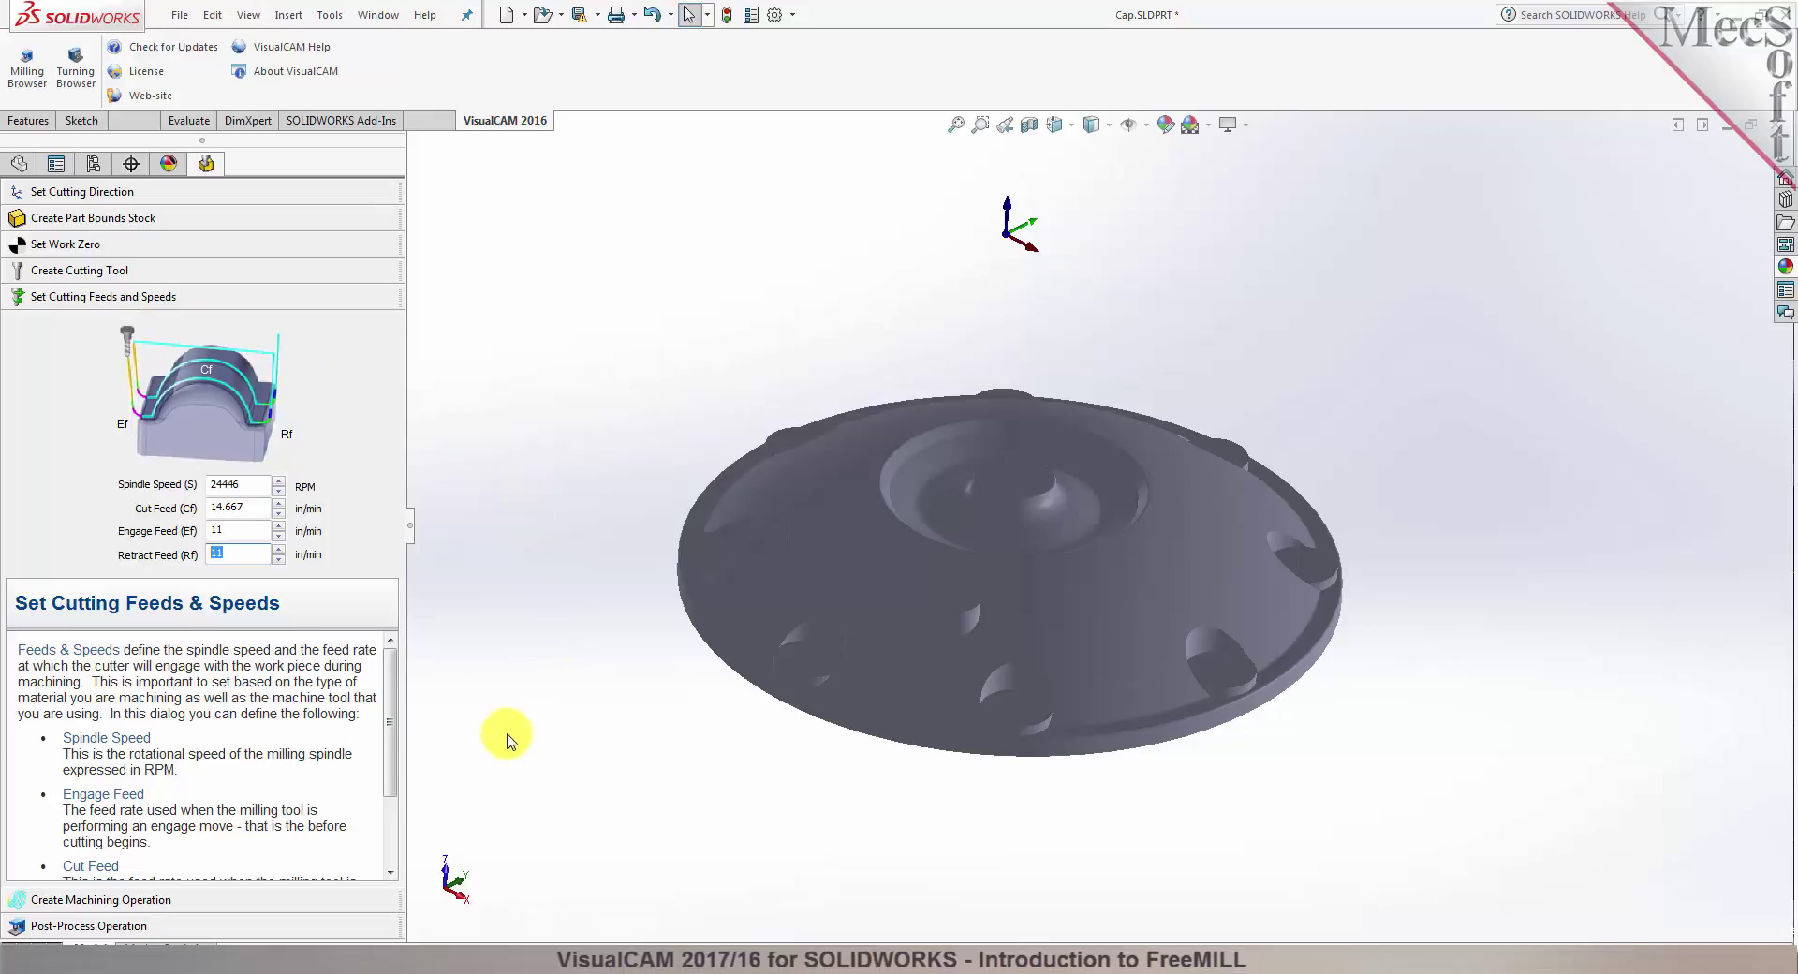
# Generate the machining toolpath on the cap with a step distance of 0.05 and cuts along X.
pyautogui.click(143, 901)
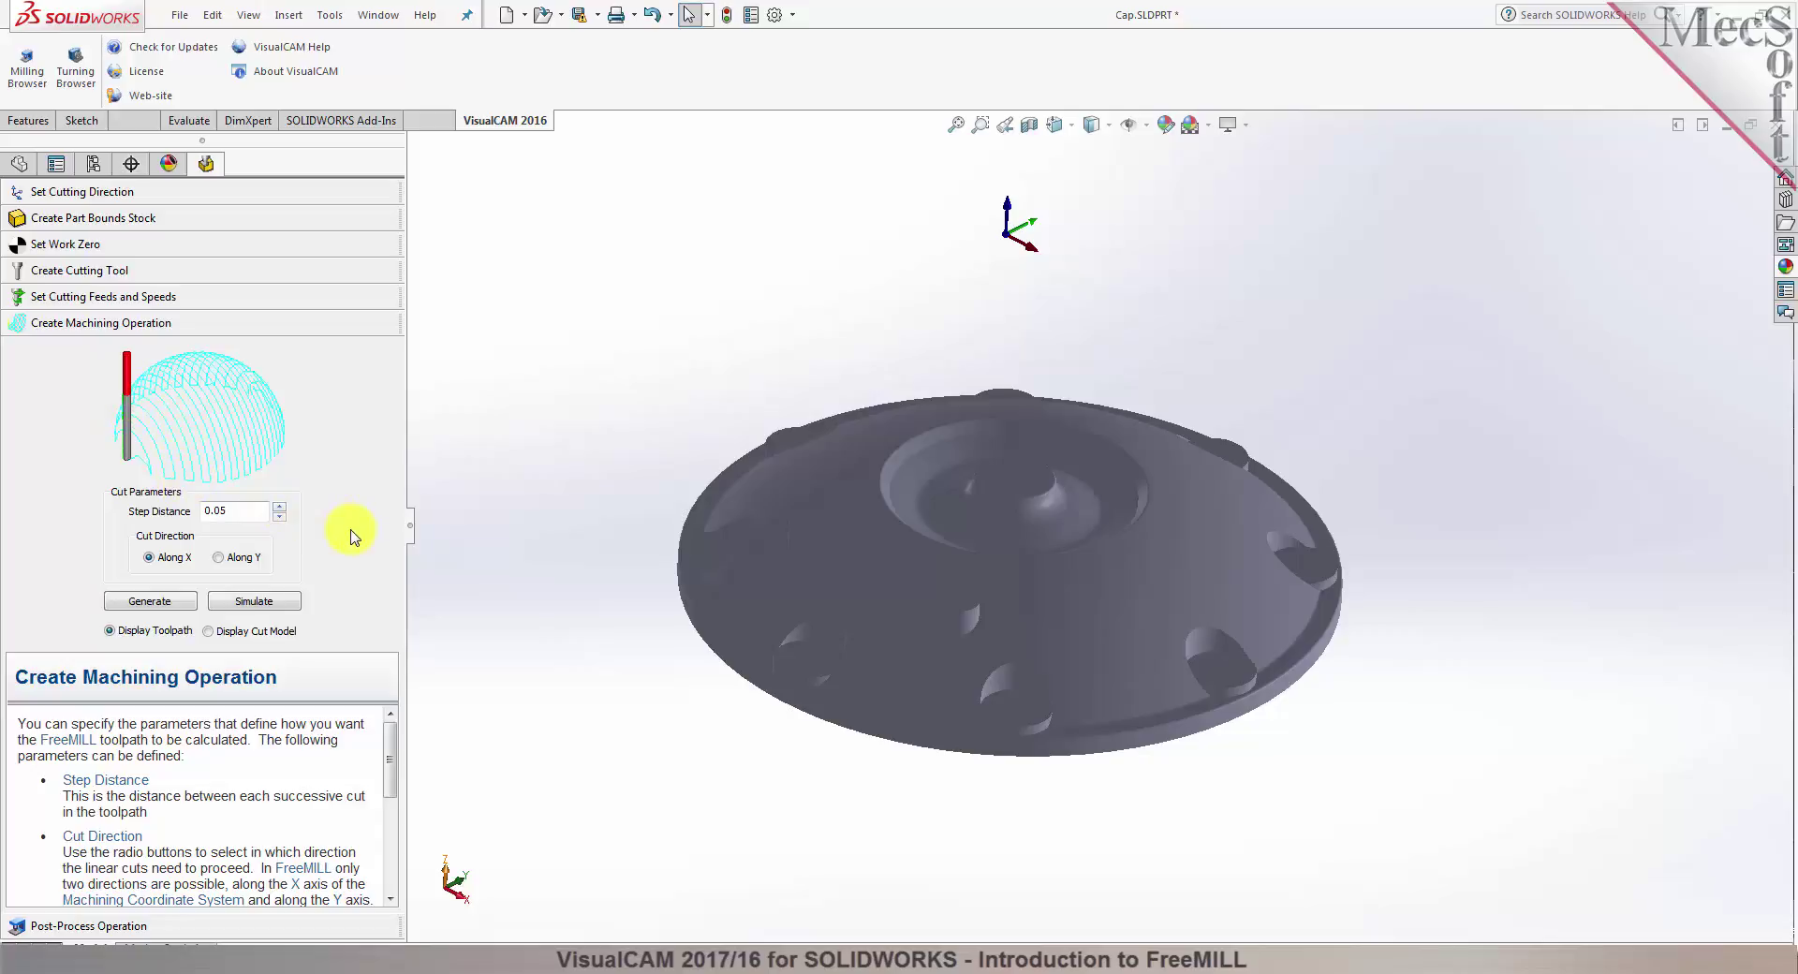
pyautogui.moveTo(241, 510); pyautogui.dragTo(187, 512)
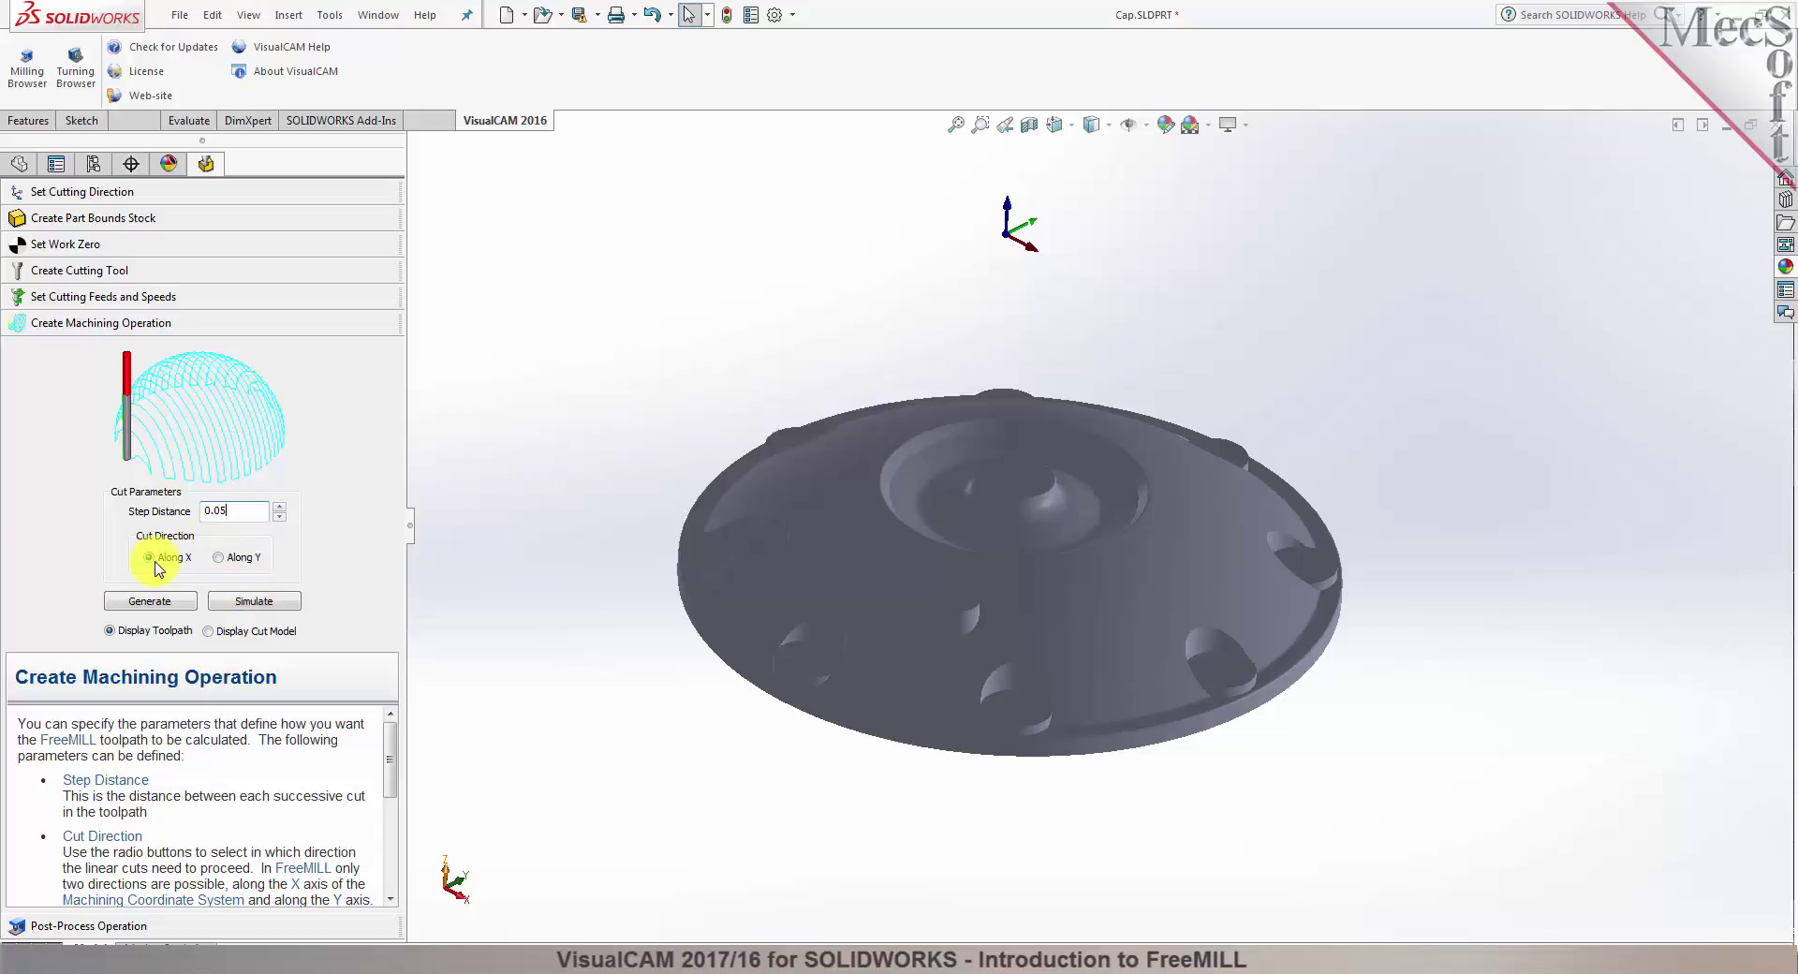
pyautogui.click(155, 607)
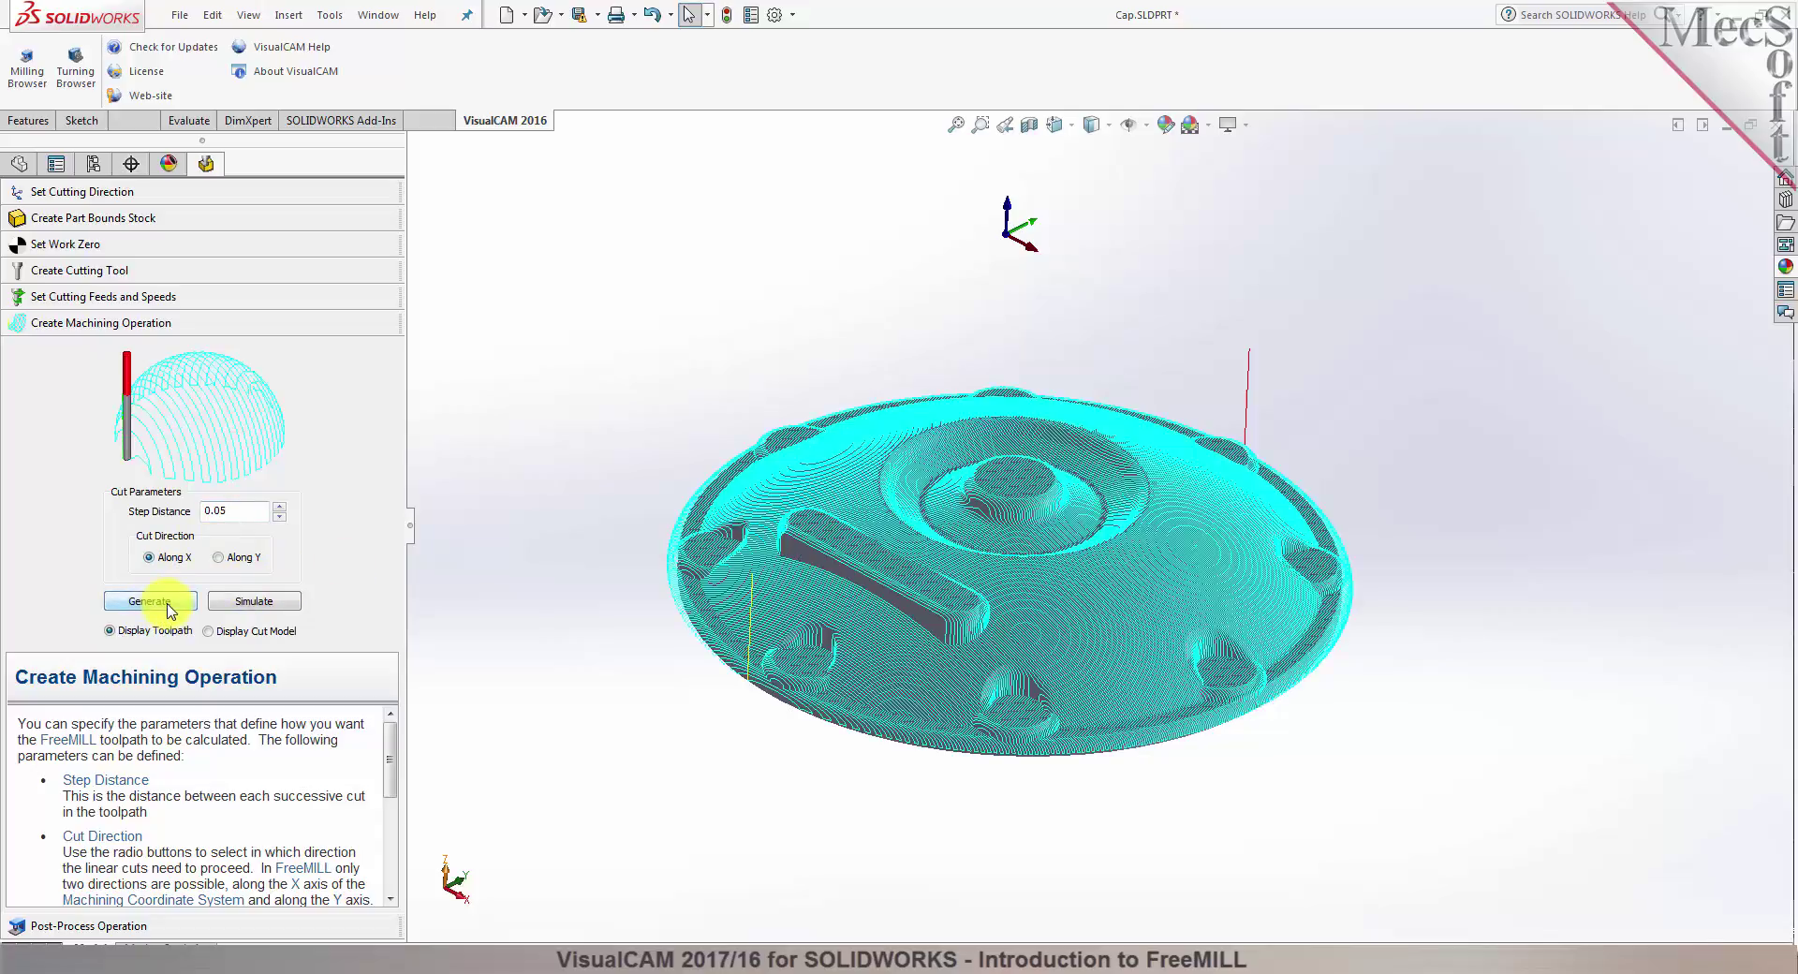
pyautogui.moveTo(1015, 489)
pyautogui.mouseDown(button='middle')
pyautogui.moveTo(1017, 685)
pyautogui.moveTo(1015, 490)
pyautogui.mouseUp(button='middle')
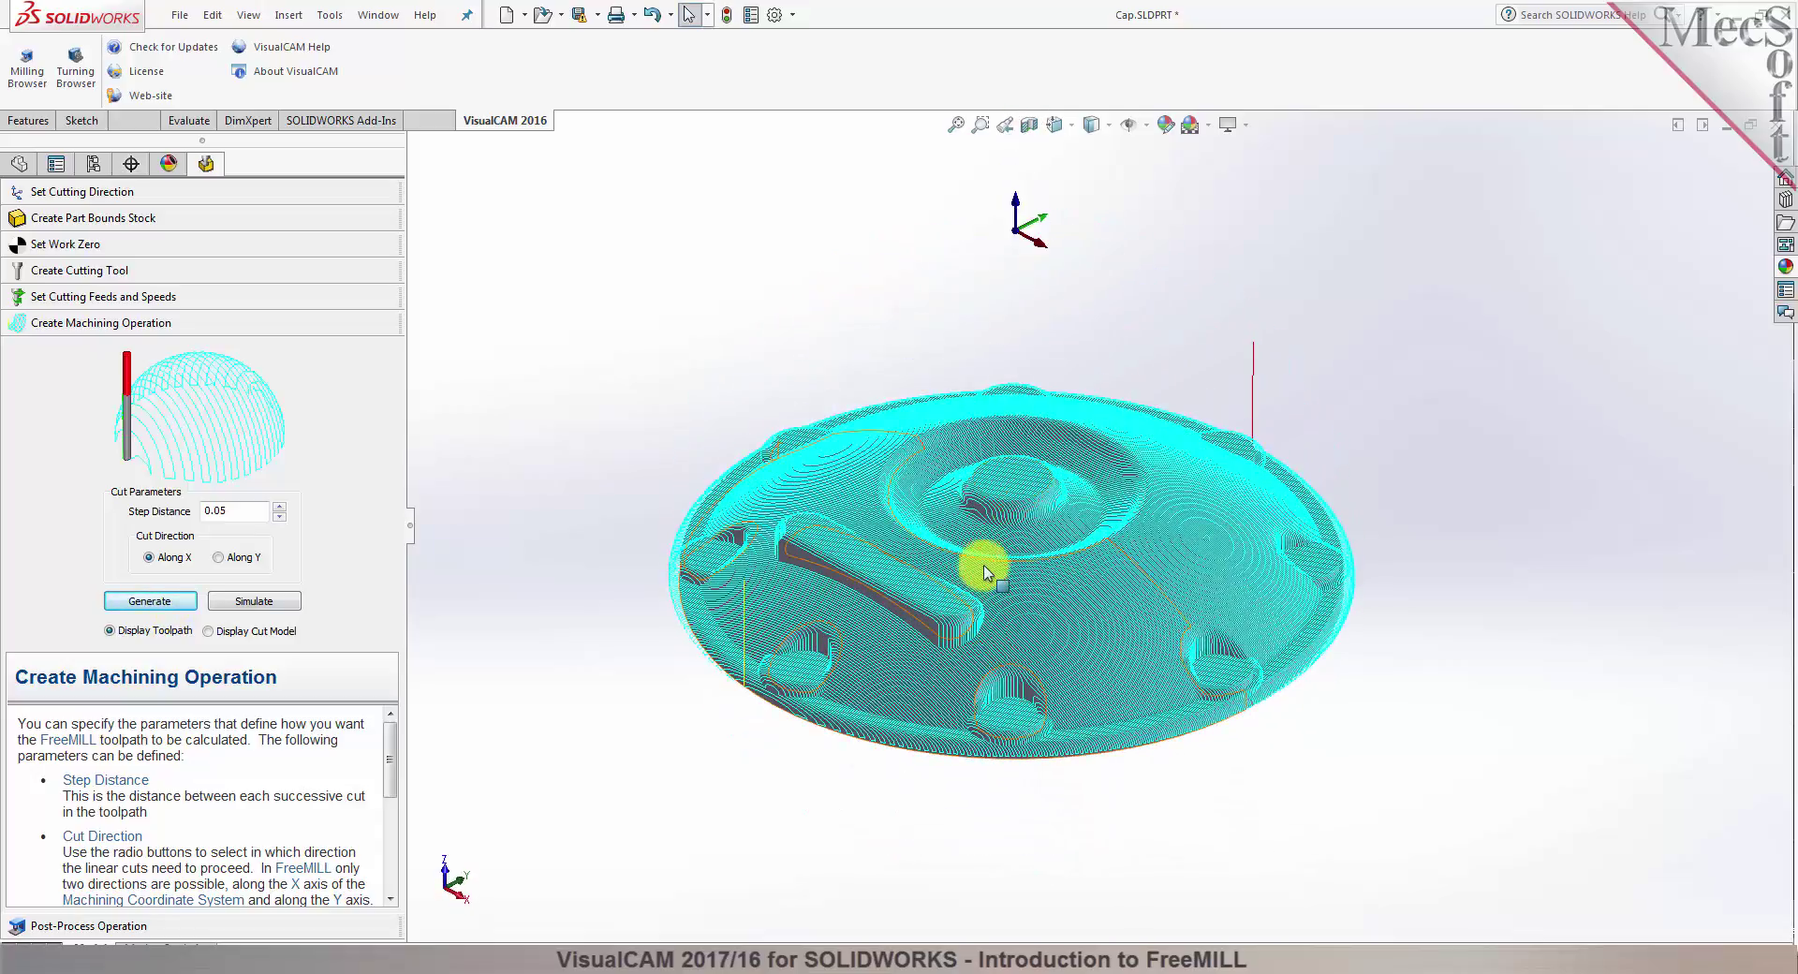
pyautogui.scroll(-3, 985, 575)
pyautogui.scroll(-2, 985, 575)
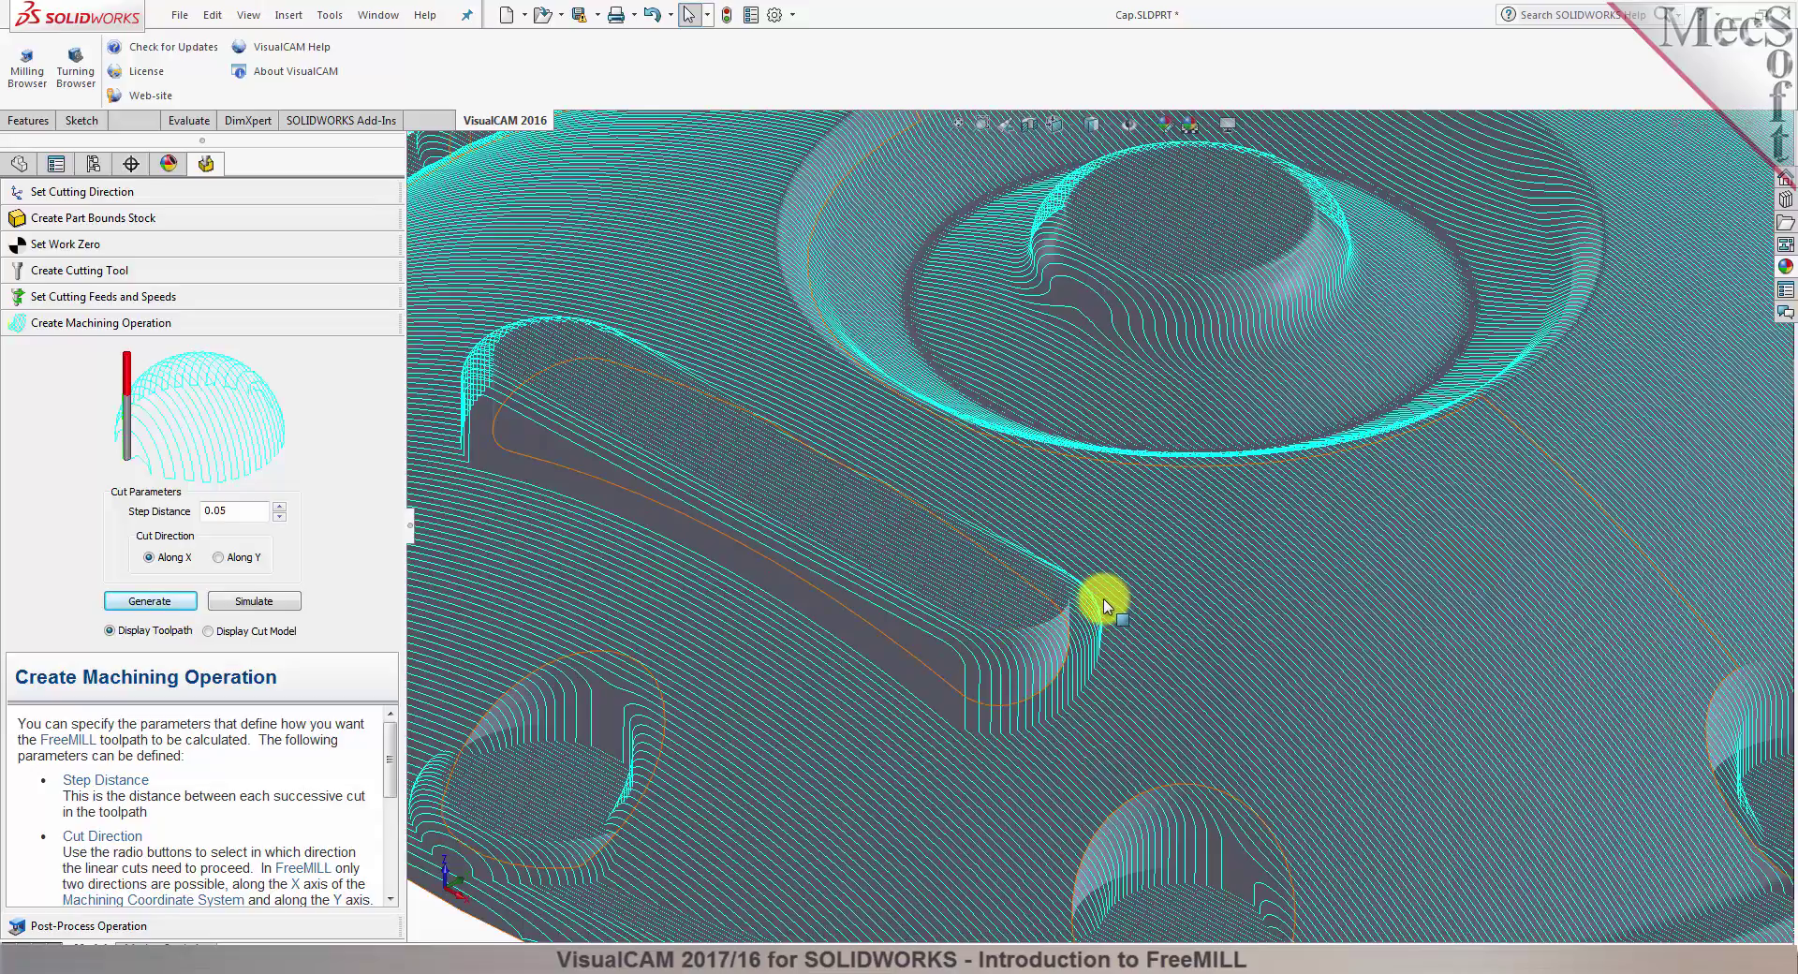
pyautogui.scroll(2, 1100, 603)
pyautogui.scroll(2, 631, 714)
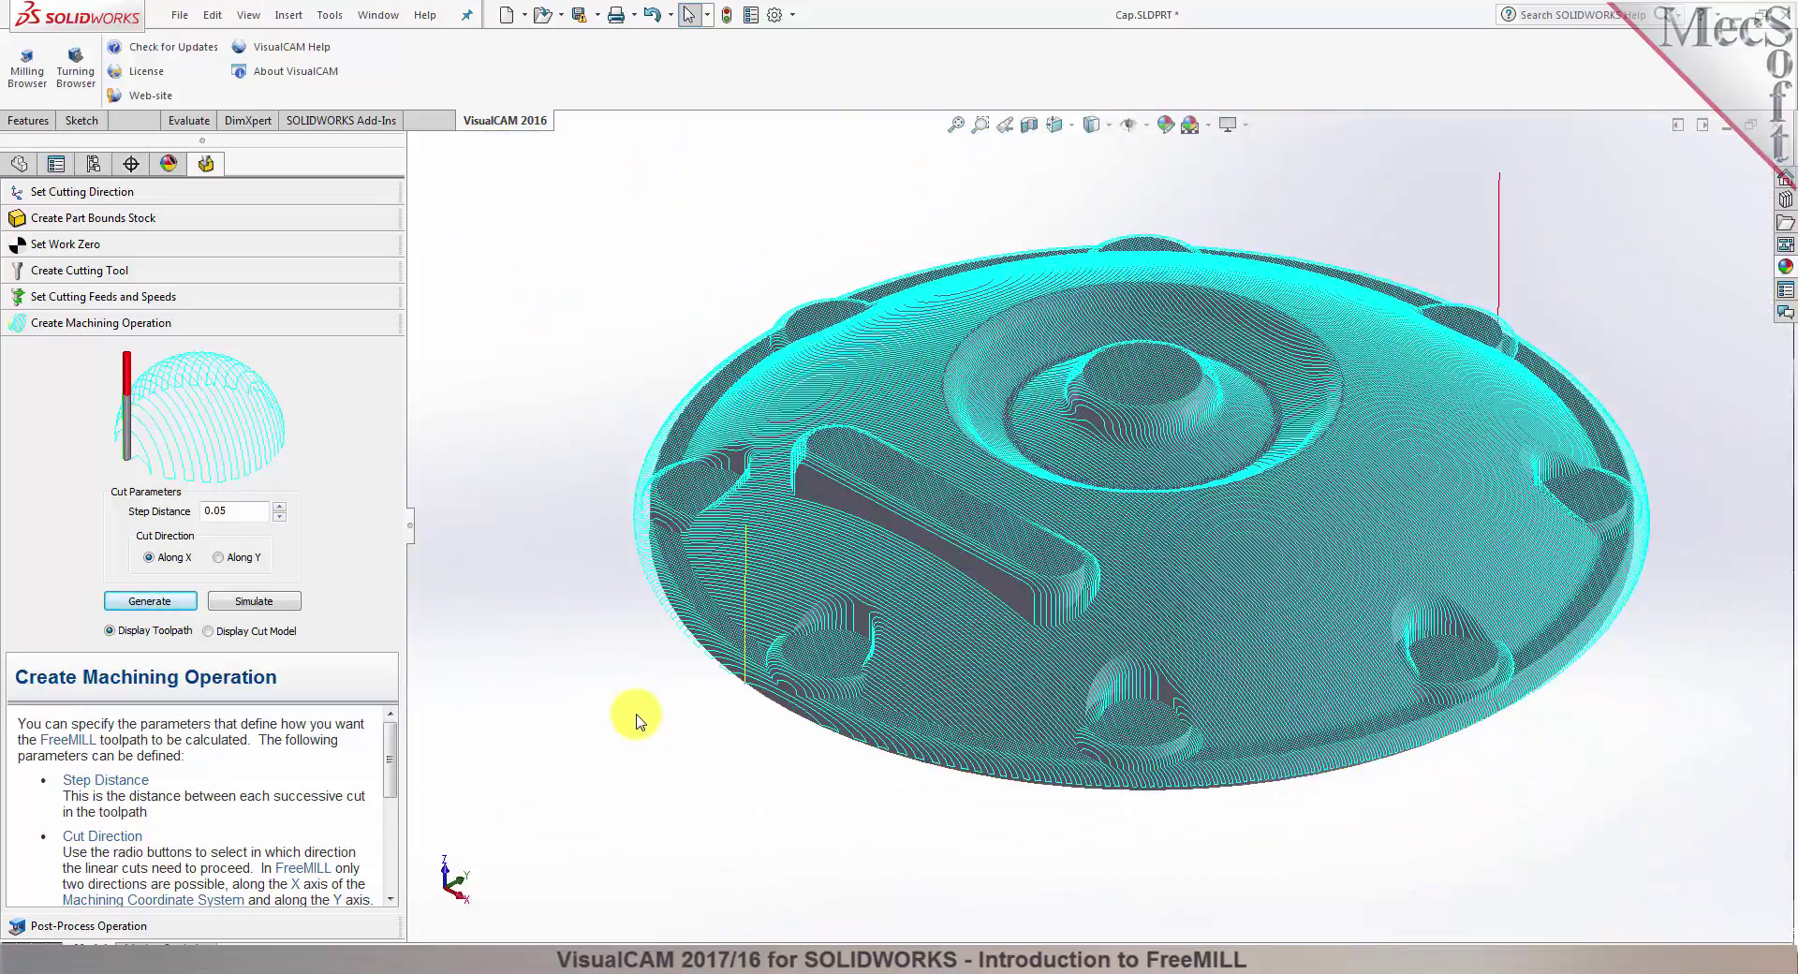
# Simulate the machining operation on the part stock and examine the resulting cut model from a lower angle.
pyautogui.scroll(1, 1453, 221)
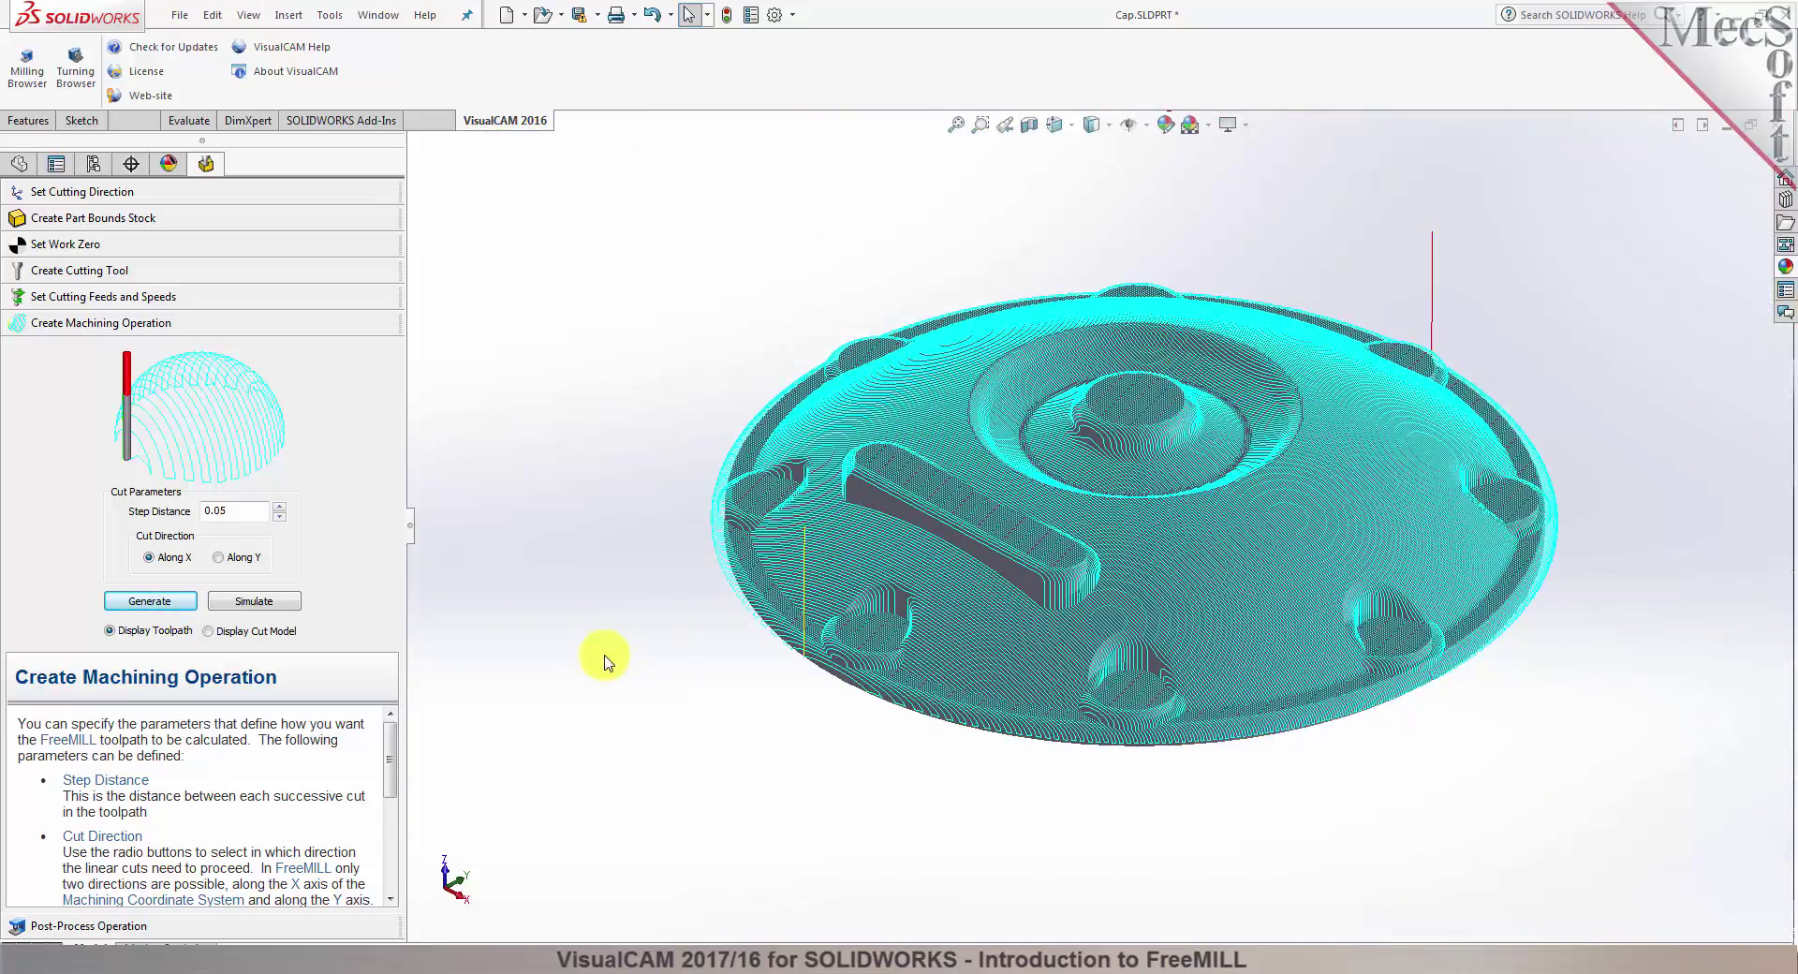
pyautogui.click(268, 609)
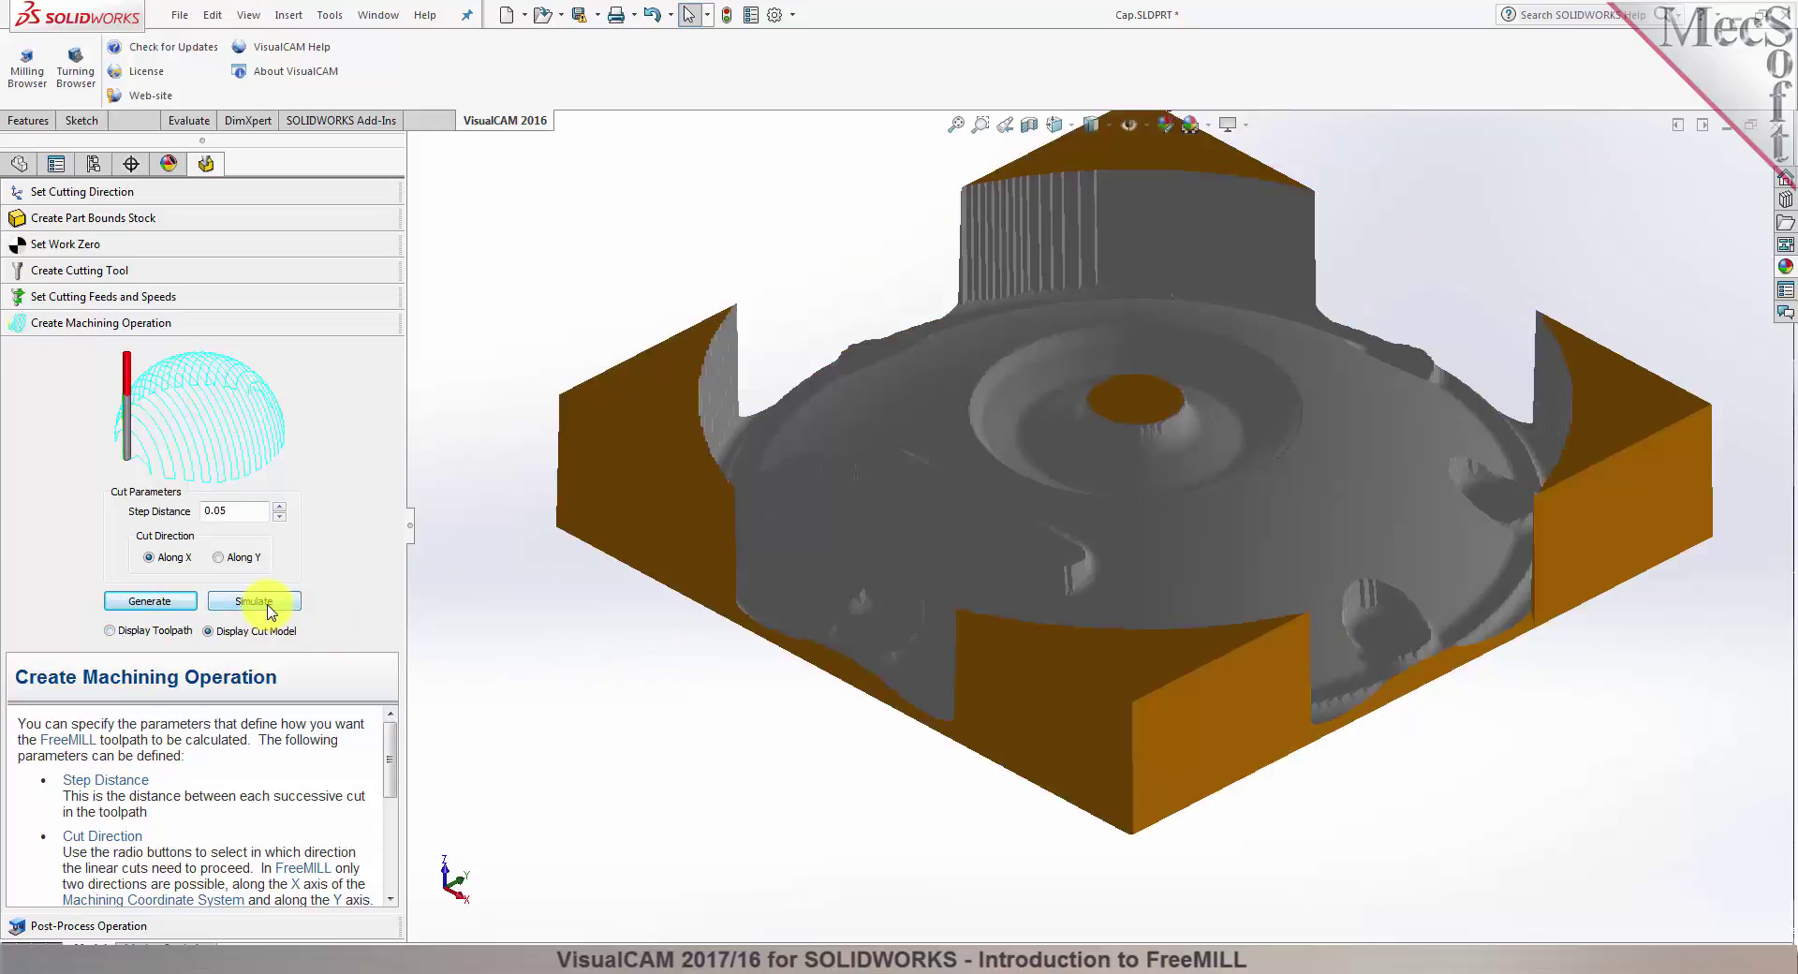
pyautogui.moveTo(783, 602); pyautogui.dragTo(783, 557, button='middle')
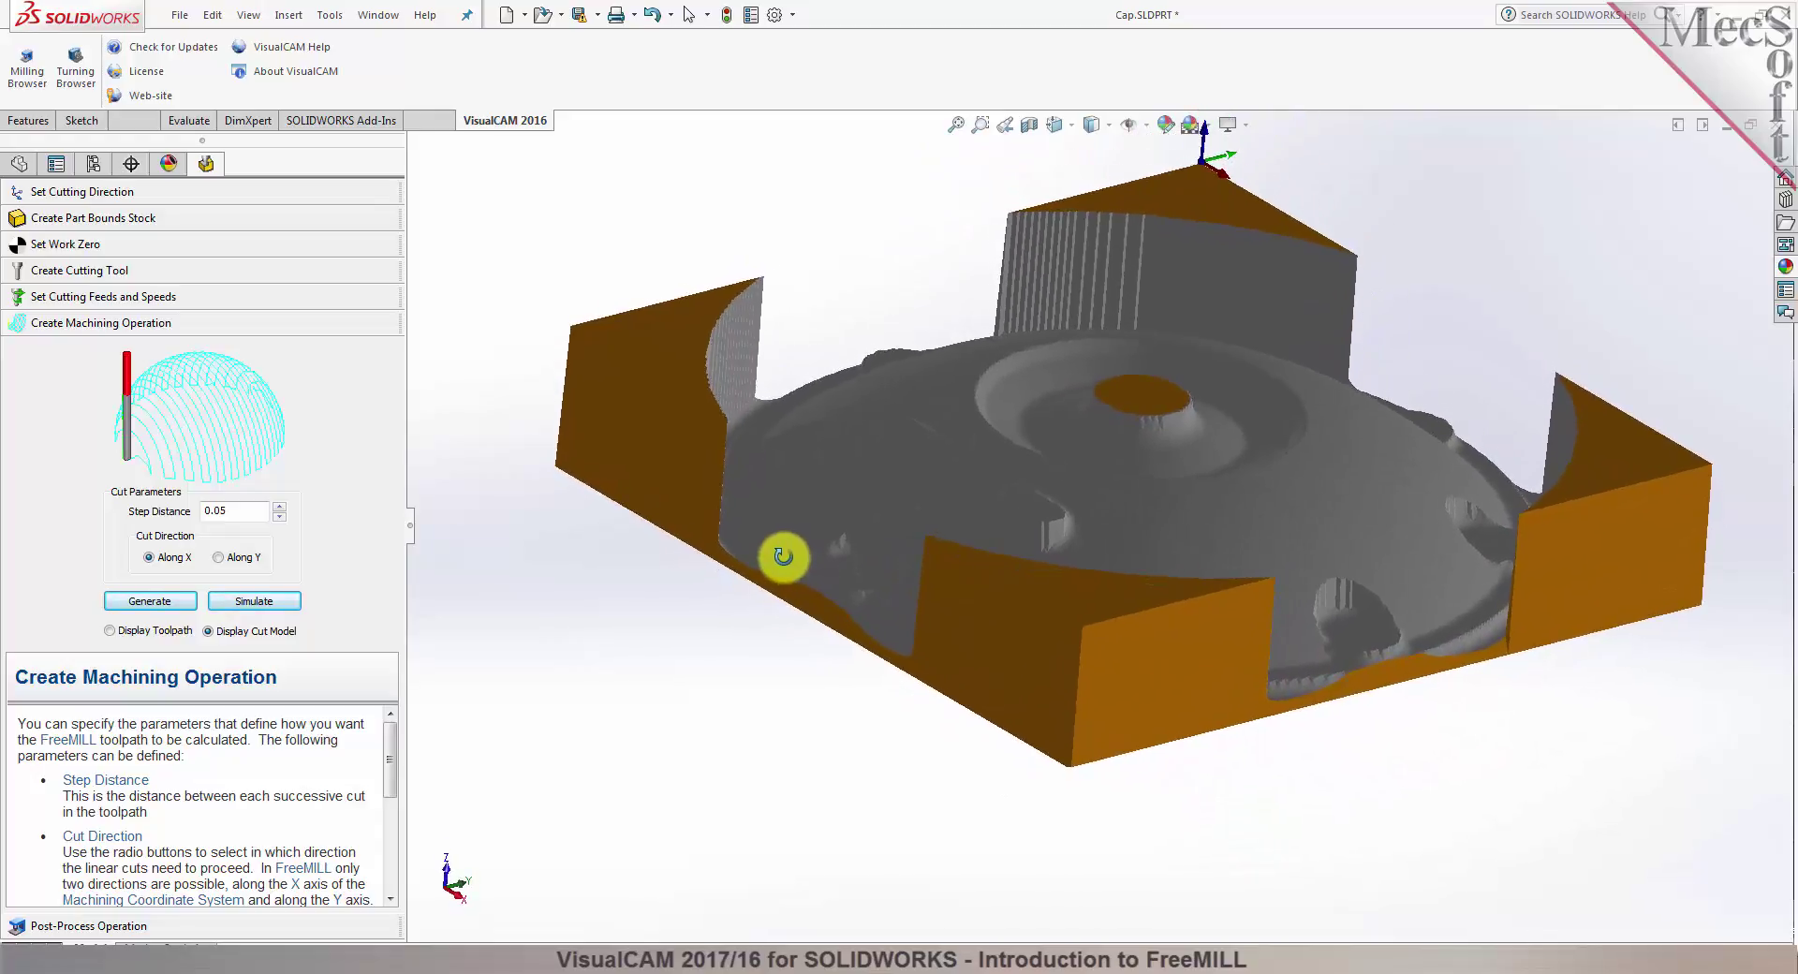
# Compare the toolpath display with the cut model display, ending with the toolpath shown on the cap.
pyautogui.click(111, 633)
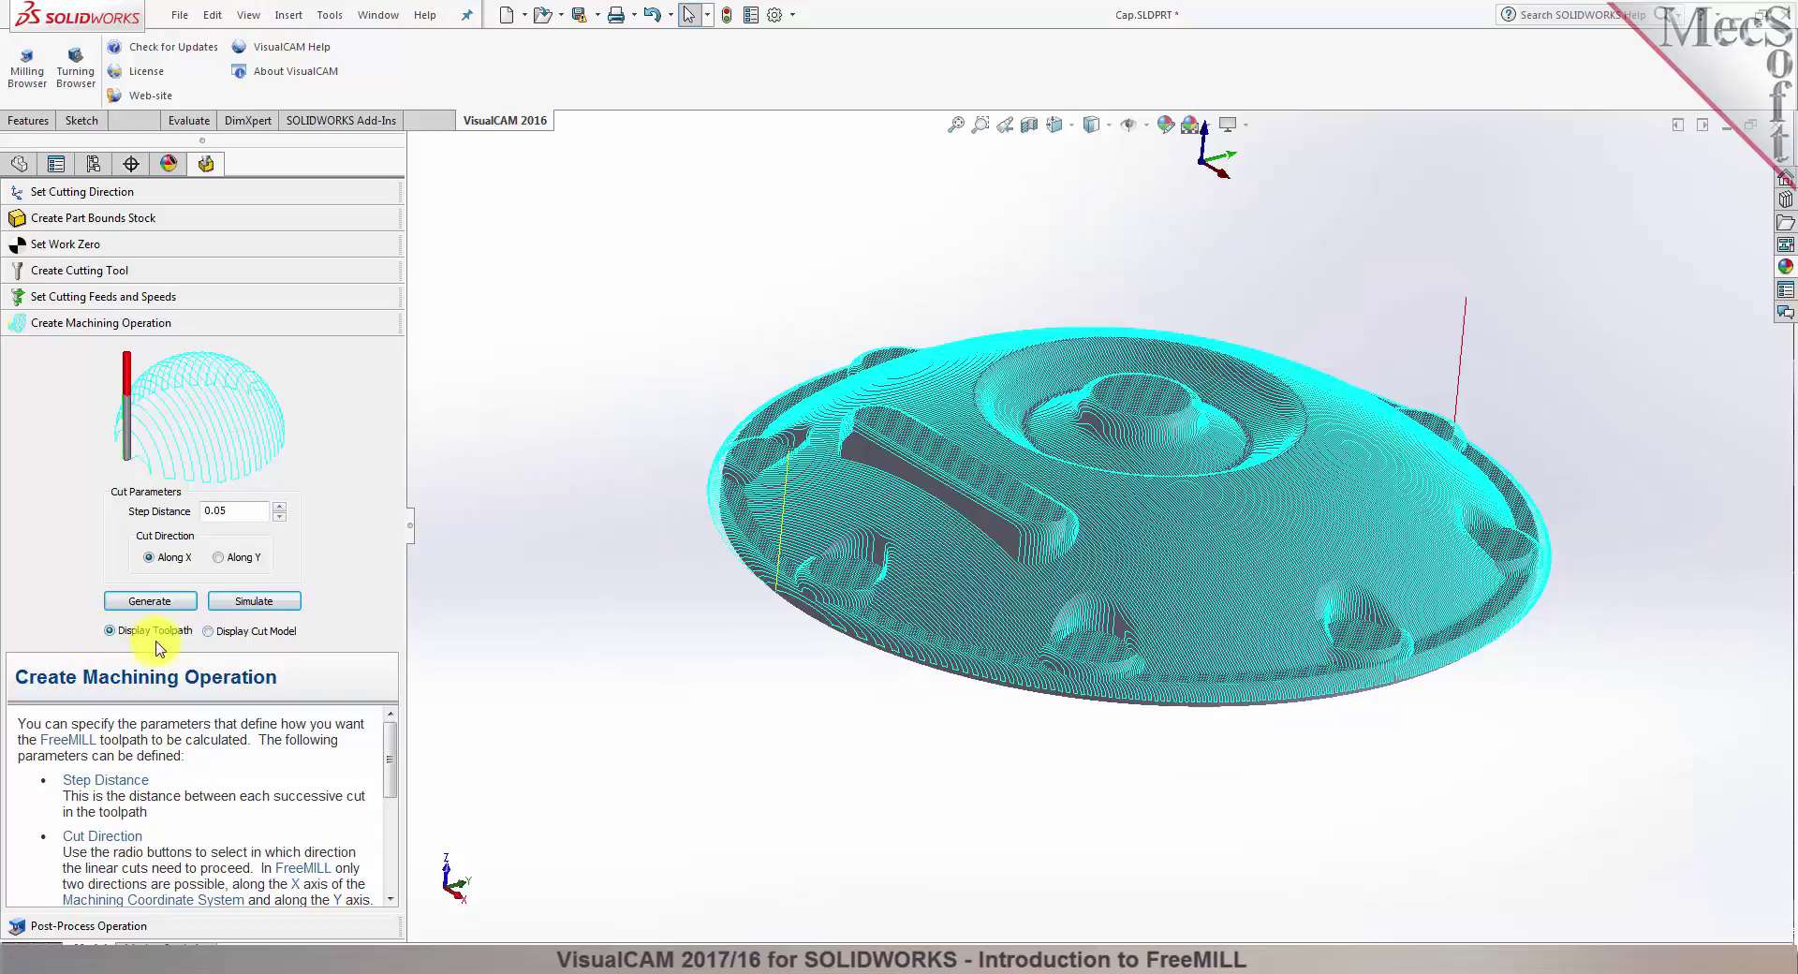
pyautogui.click(211, 633)
pyautogui.click(112, 632)
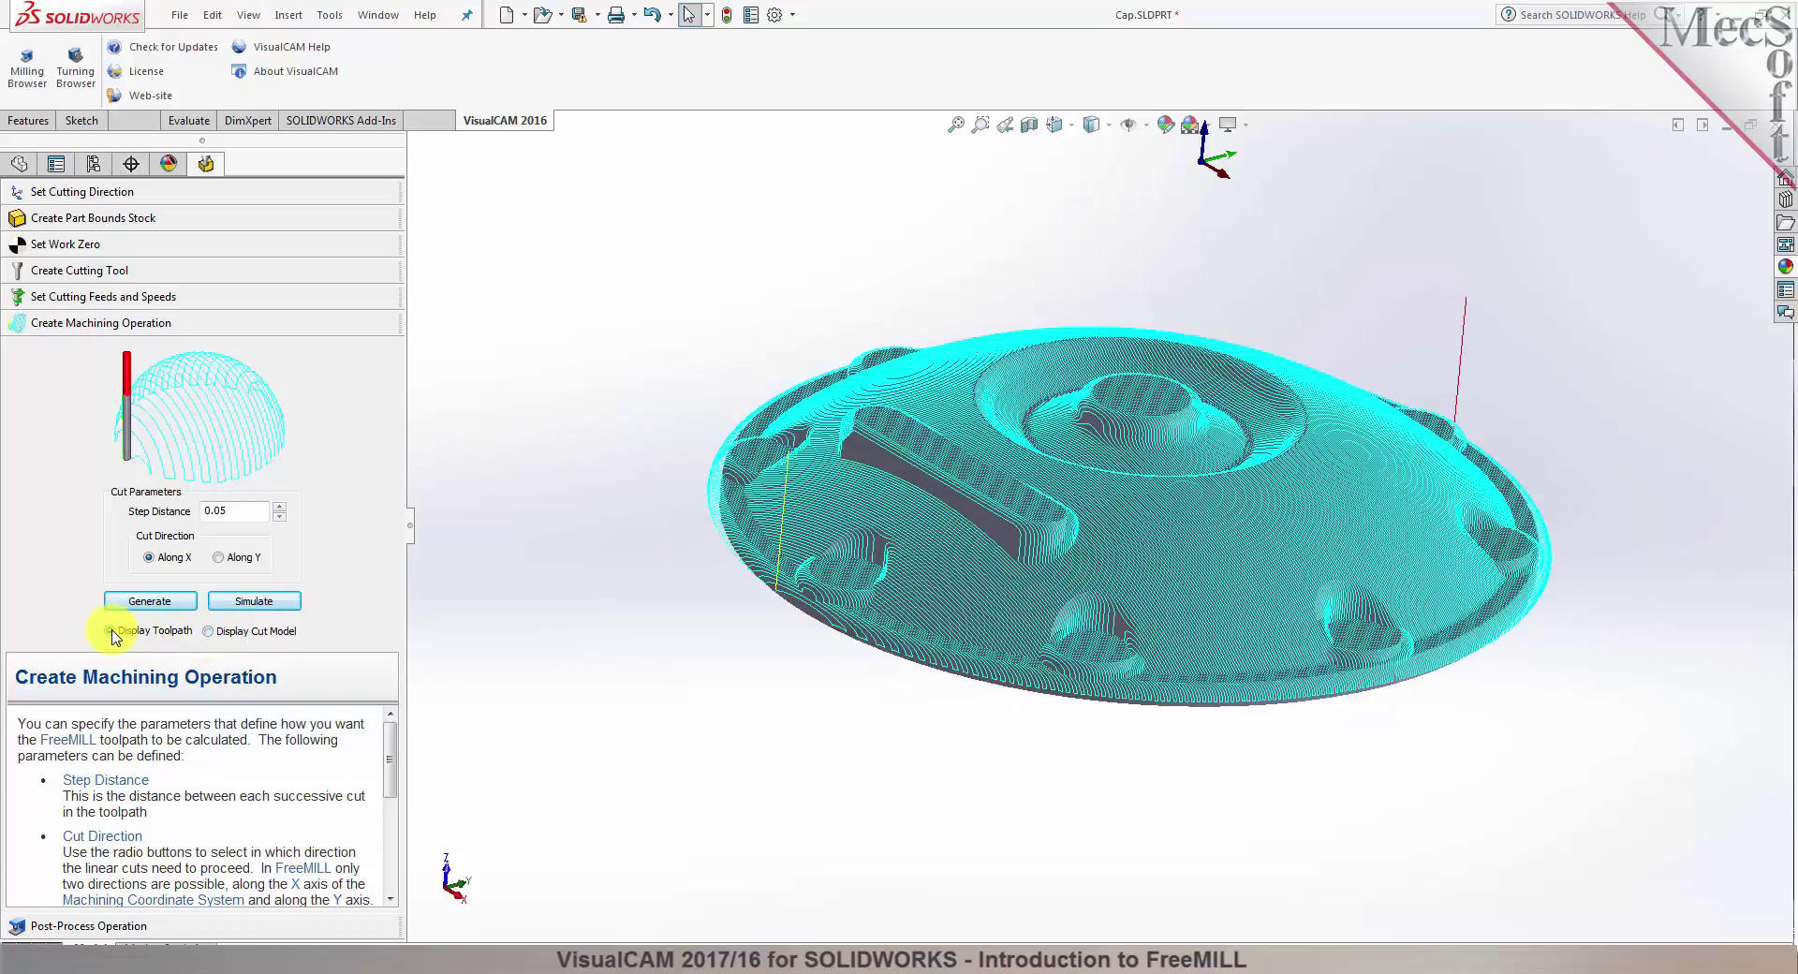
pyautogui.moveTo(549, 573); pyautogui.dragTo(534, 637, button='middle')
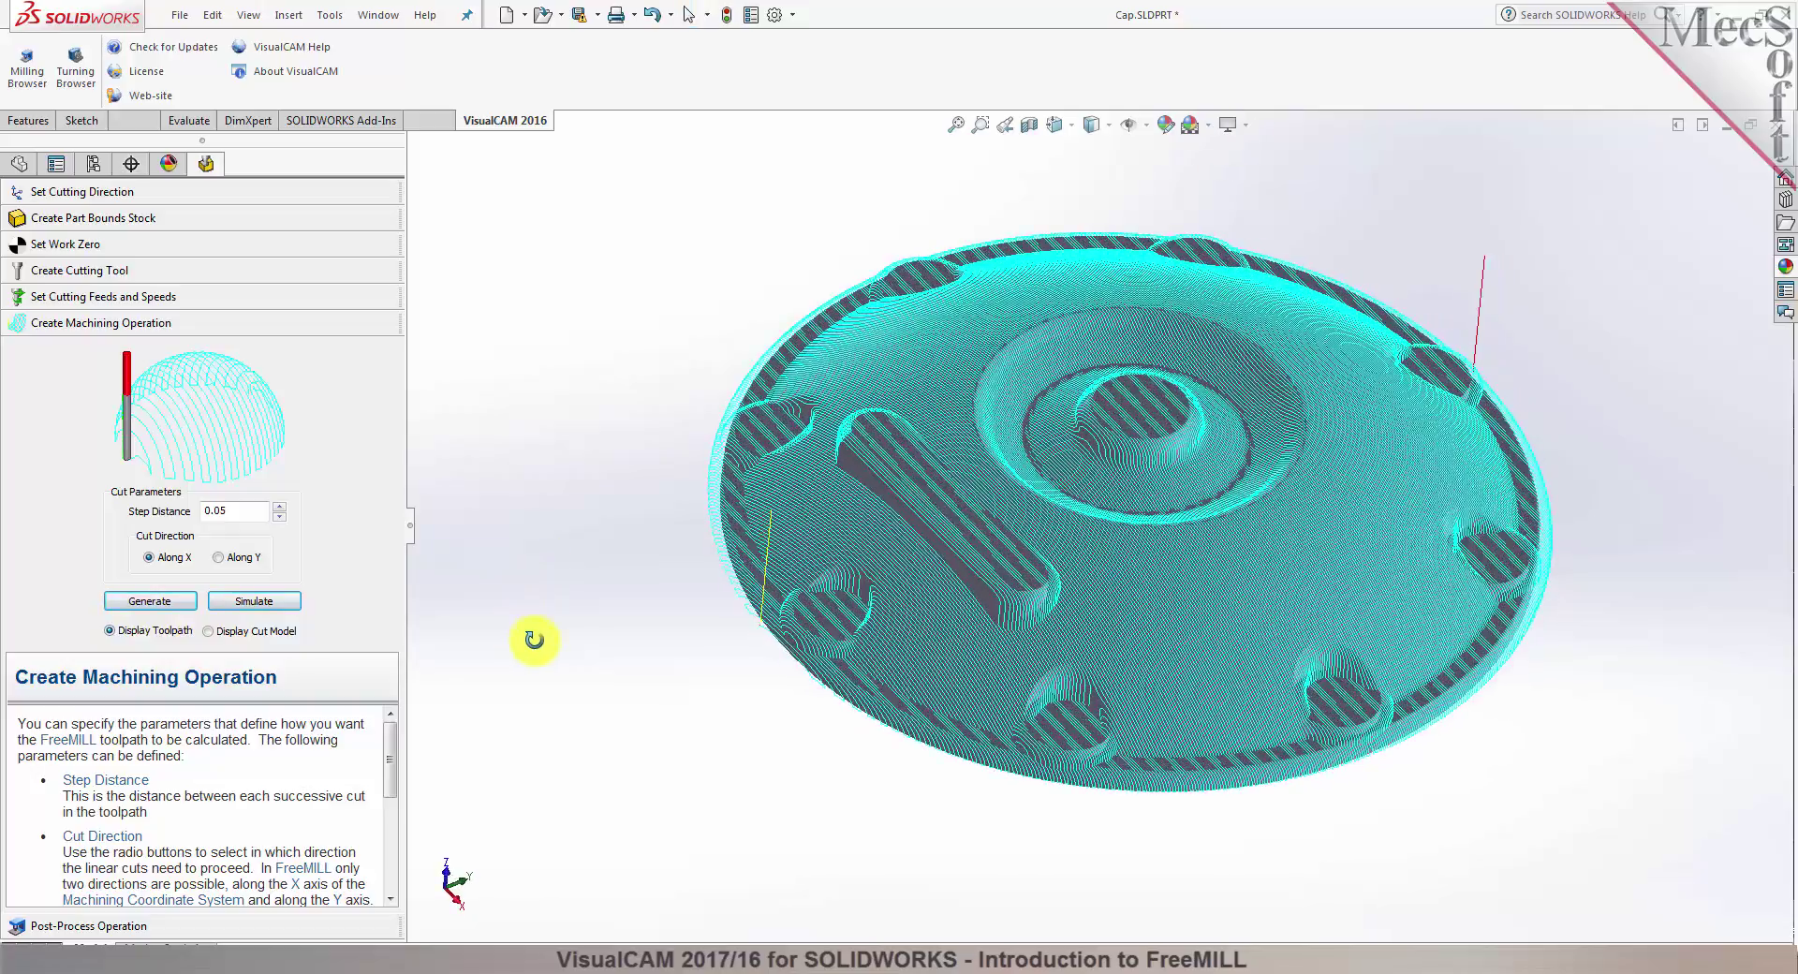
# Open the post-process operation and look through the available post processors to the Haas entry.
pyautogui.click(103, 927)
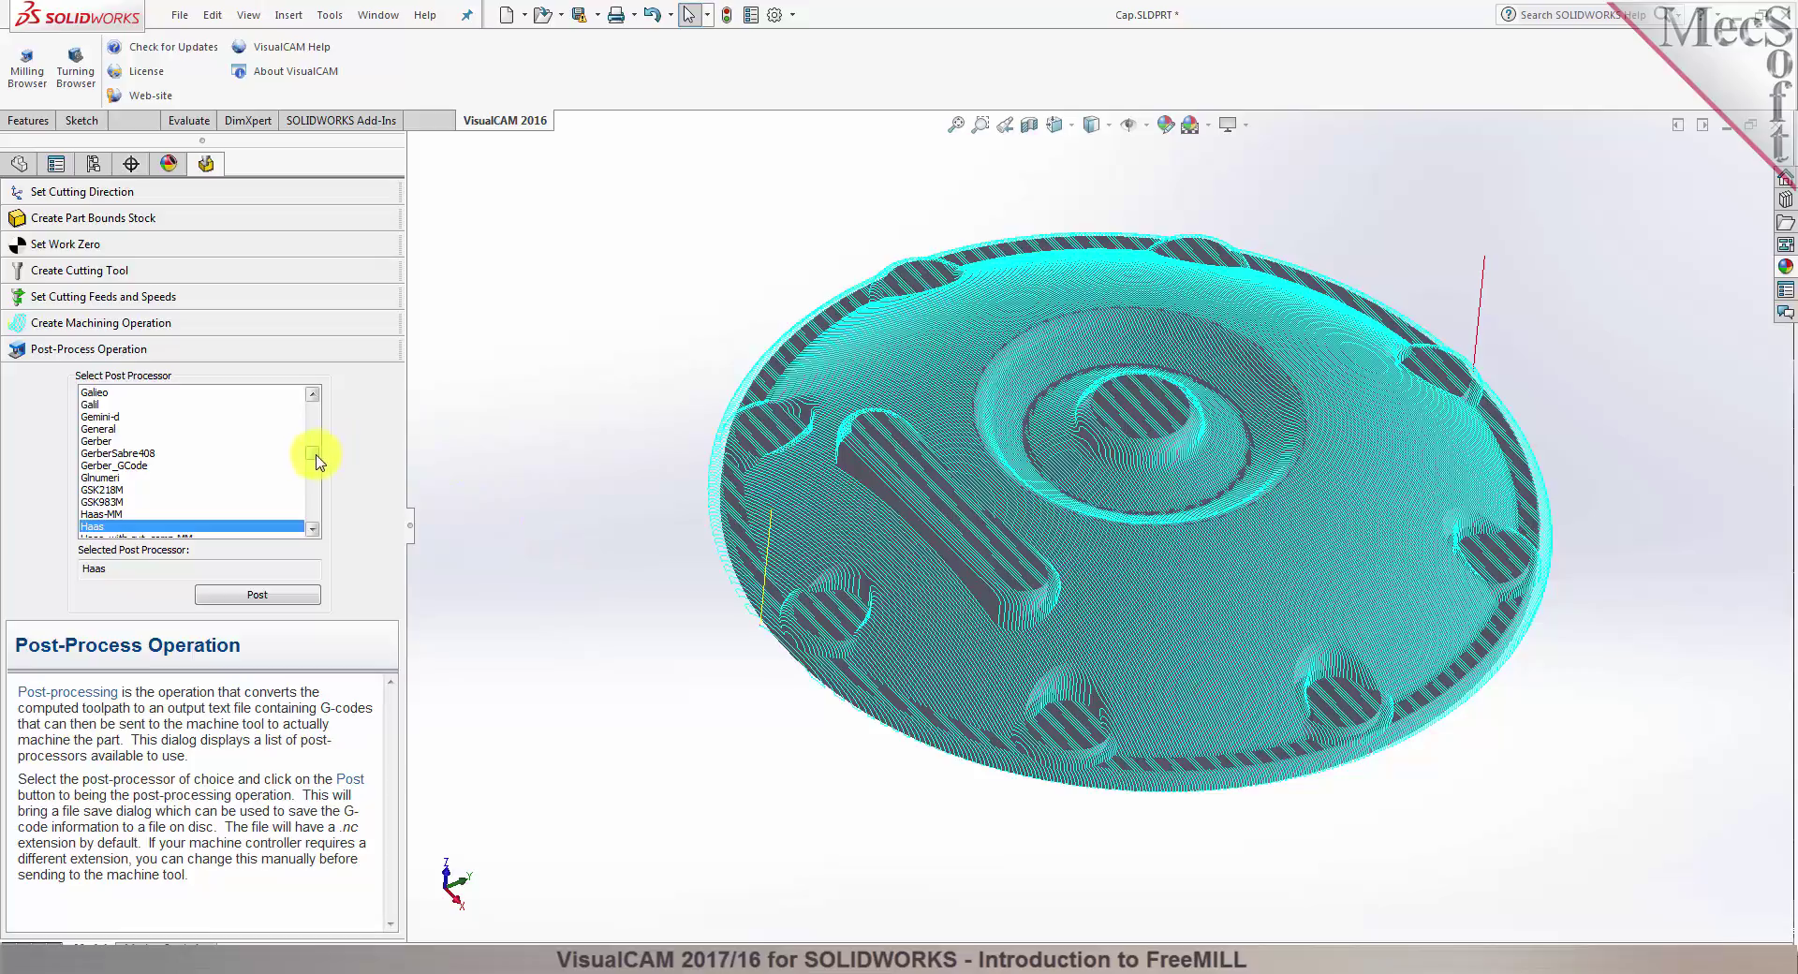
pyautogui.scroll(-1, 316, 456)
pyautogui.moveTo(326, 459)
pyautogui.mouseDown()
pyautogui.moveTo(325, 509)
pyautogui.moveTo(335, 459)
pyautogui.mouseUp()
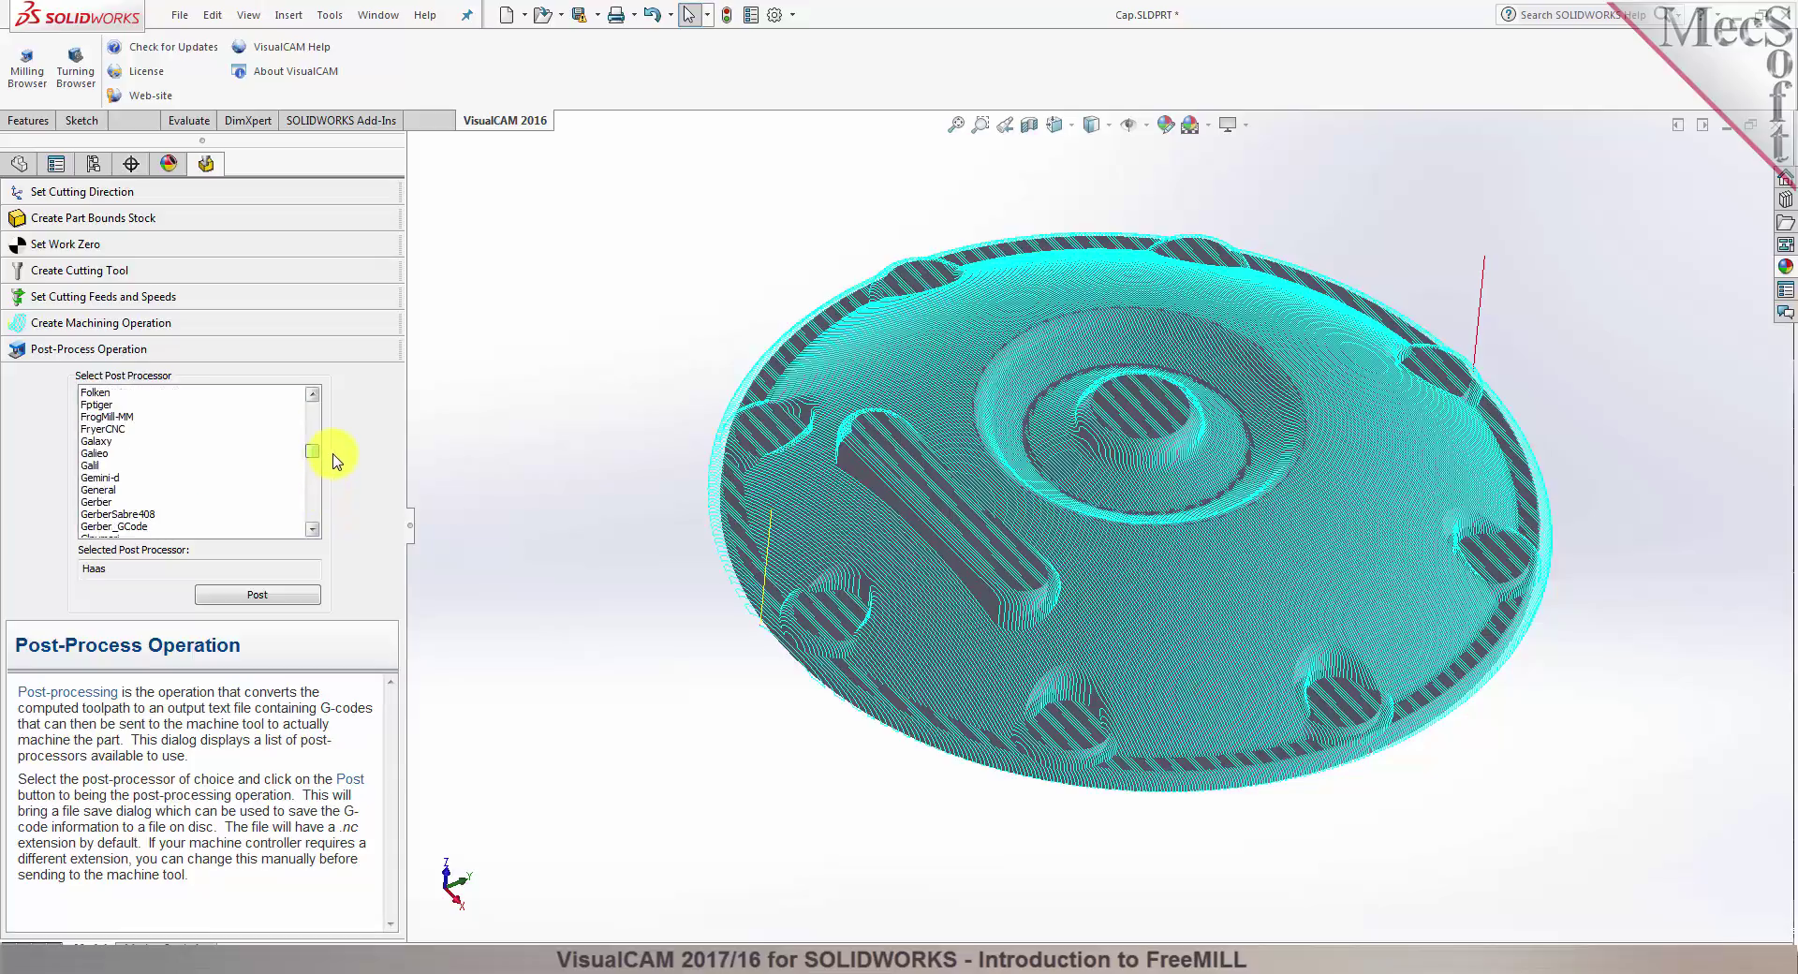
pyautogui.scroll(-5, 328, 454)
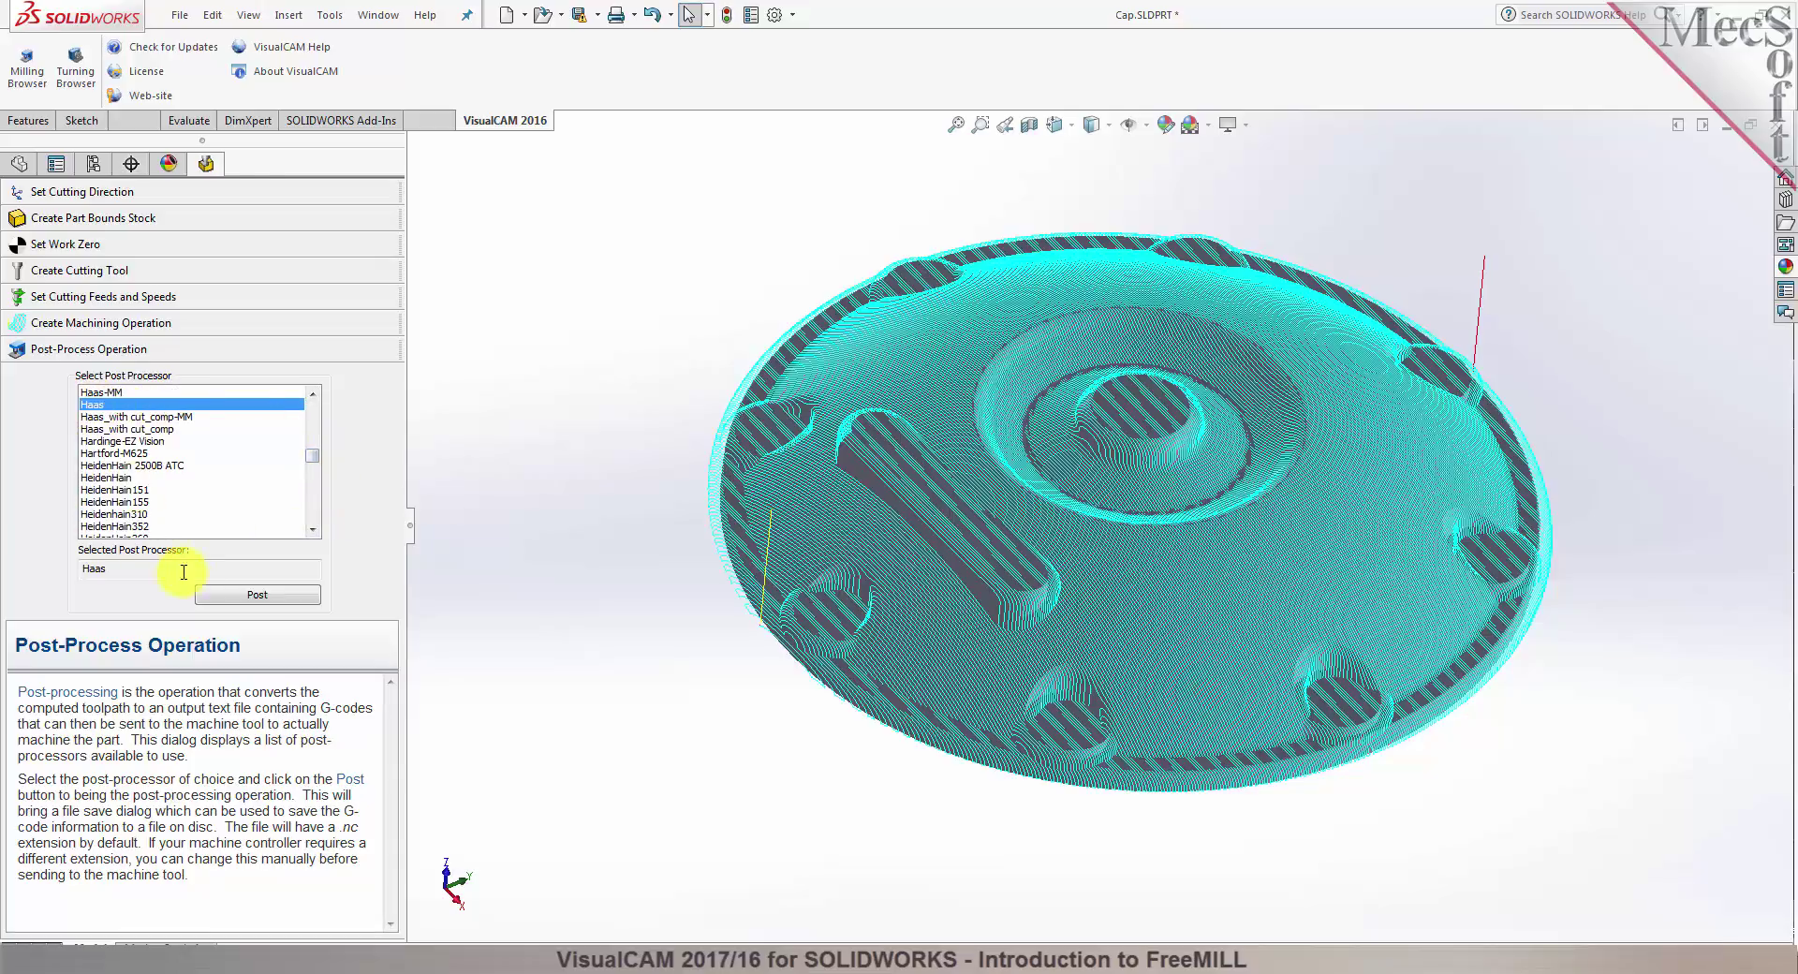
# Post the toolpath with the Haas post processor and save the G-code as cap2.nc in the Data folder.
pyautogui.click(266, 598)
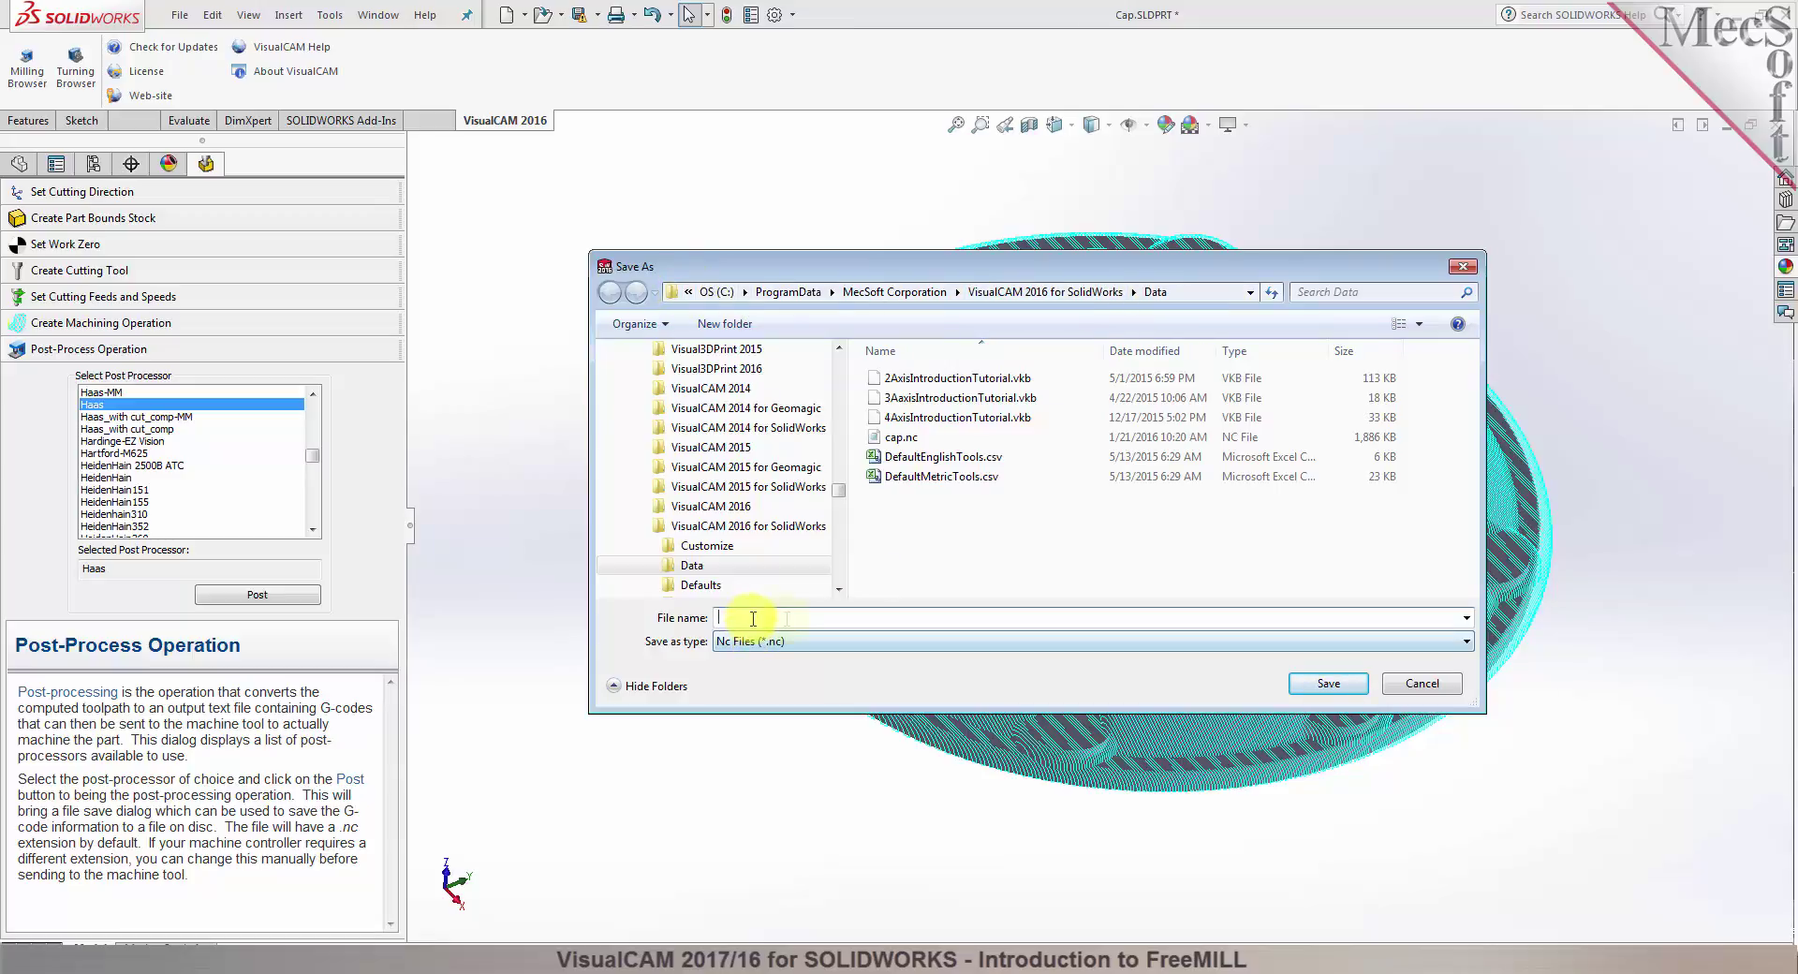
pyautogui.click(786, 617)
pyautogui.write('cap')
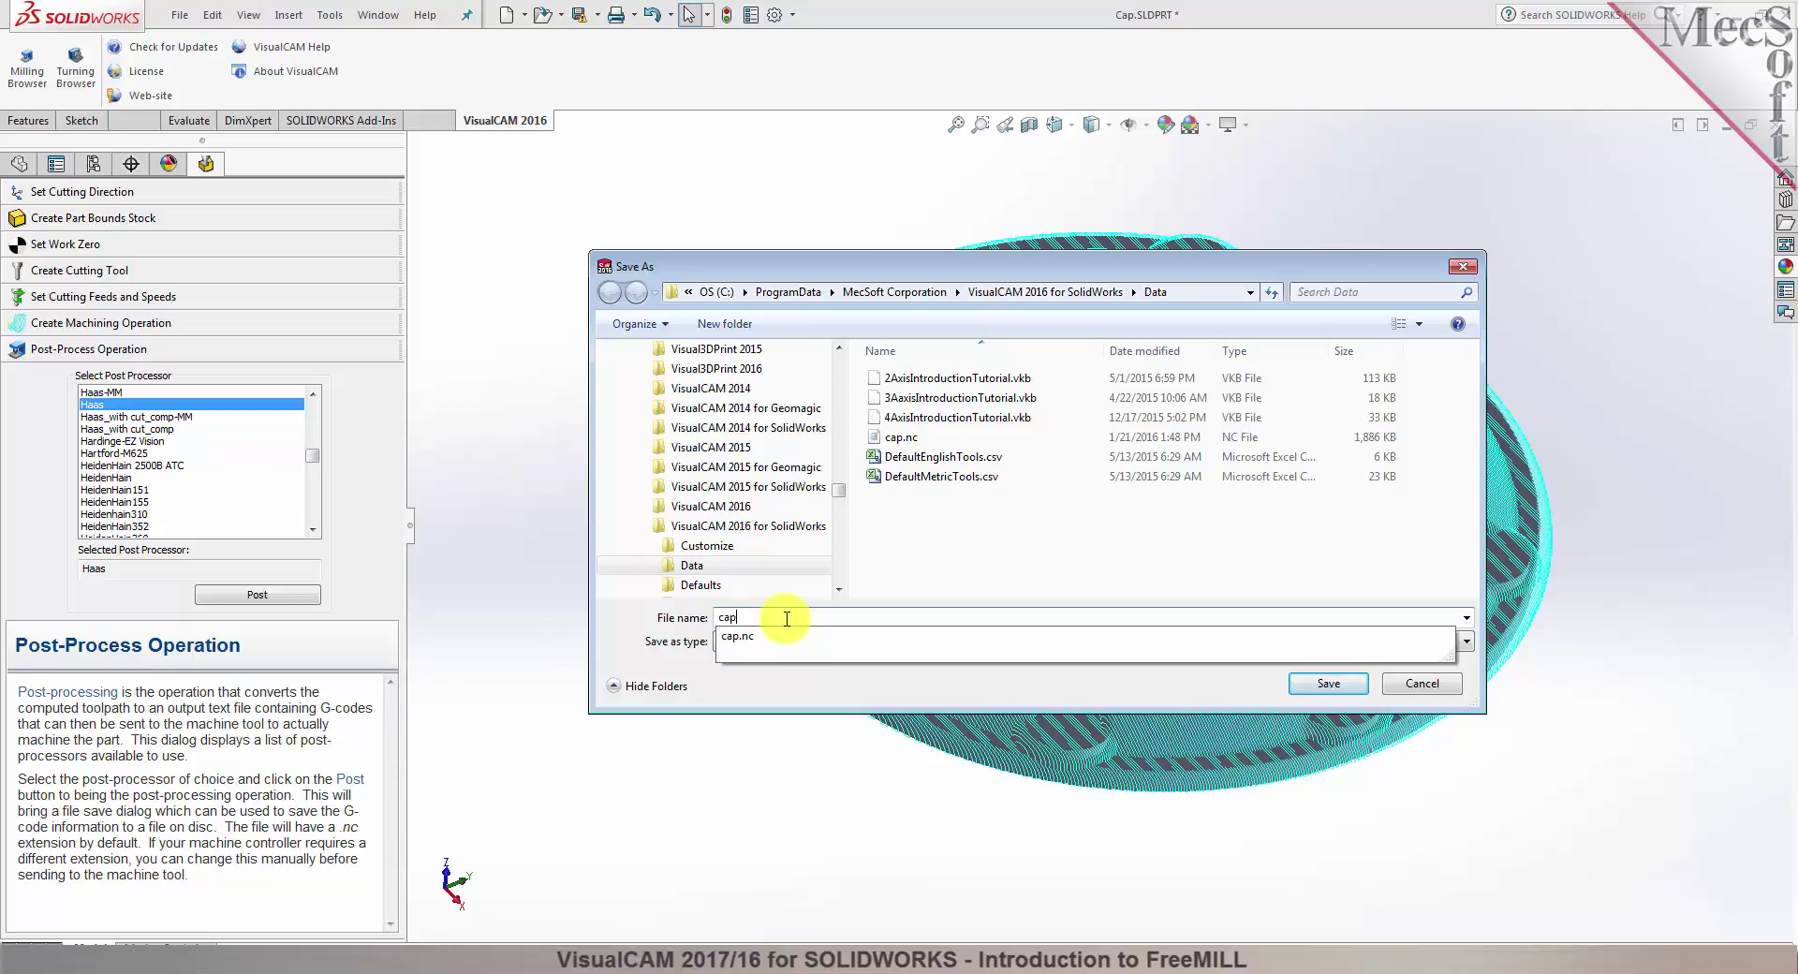
pyautogui.write('2.nc')
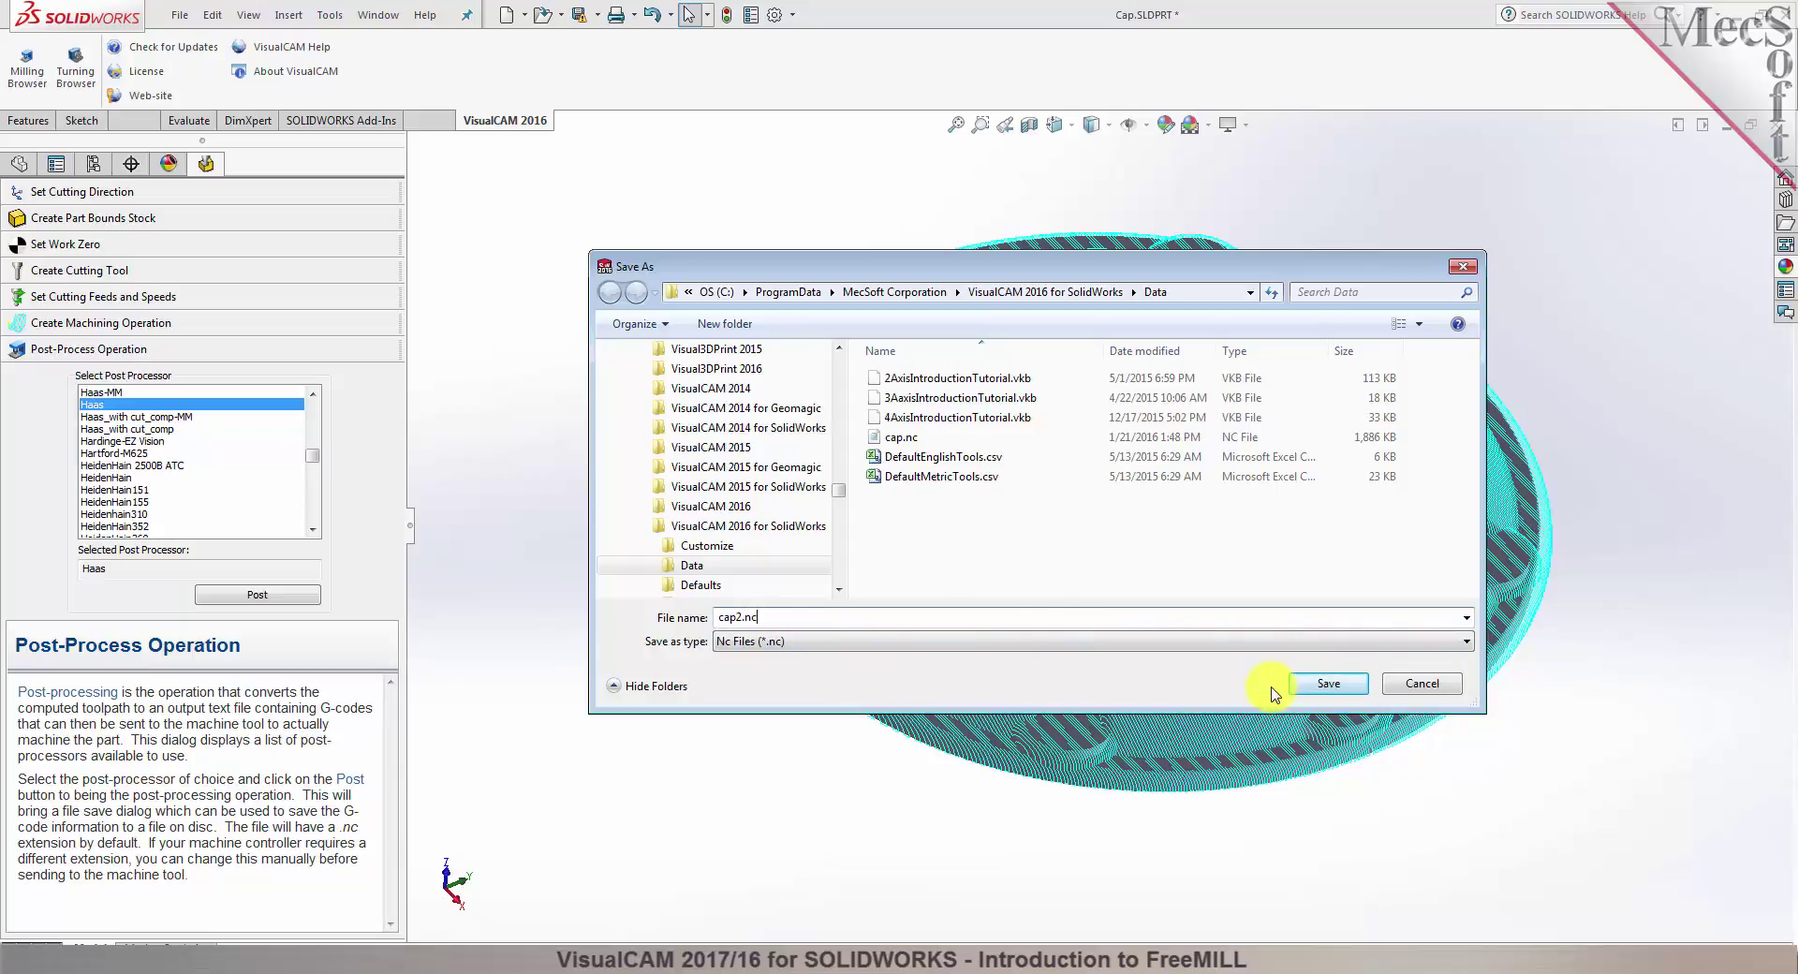
pyautogui.click(1328, 684)
# Examine the tool comment and the X and Z coordinates of the posted G-code in Notepad, keeping the toolpath in view.
pyautogui.moveTo(1694, 241); pyautogui.dragTo(1688, 112)
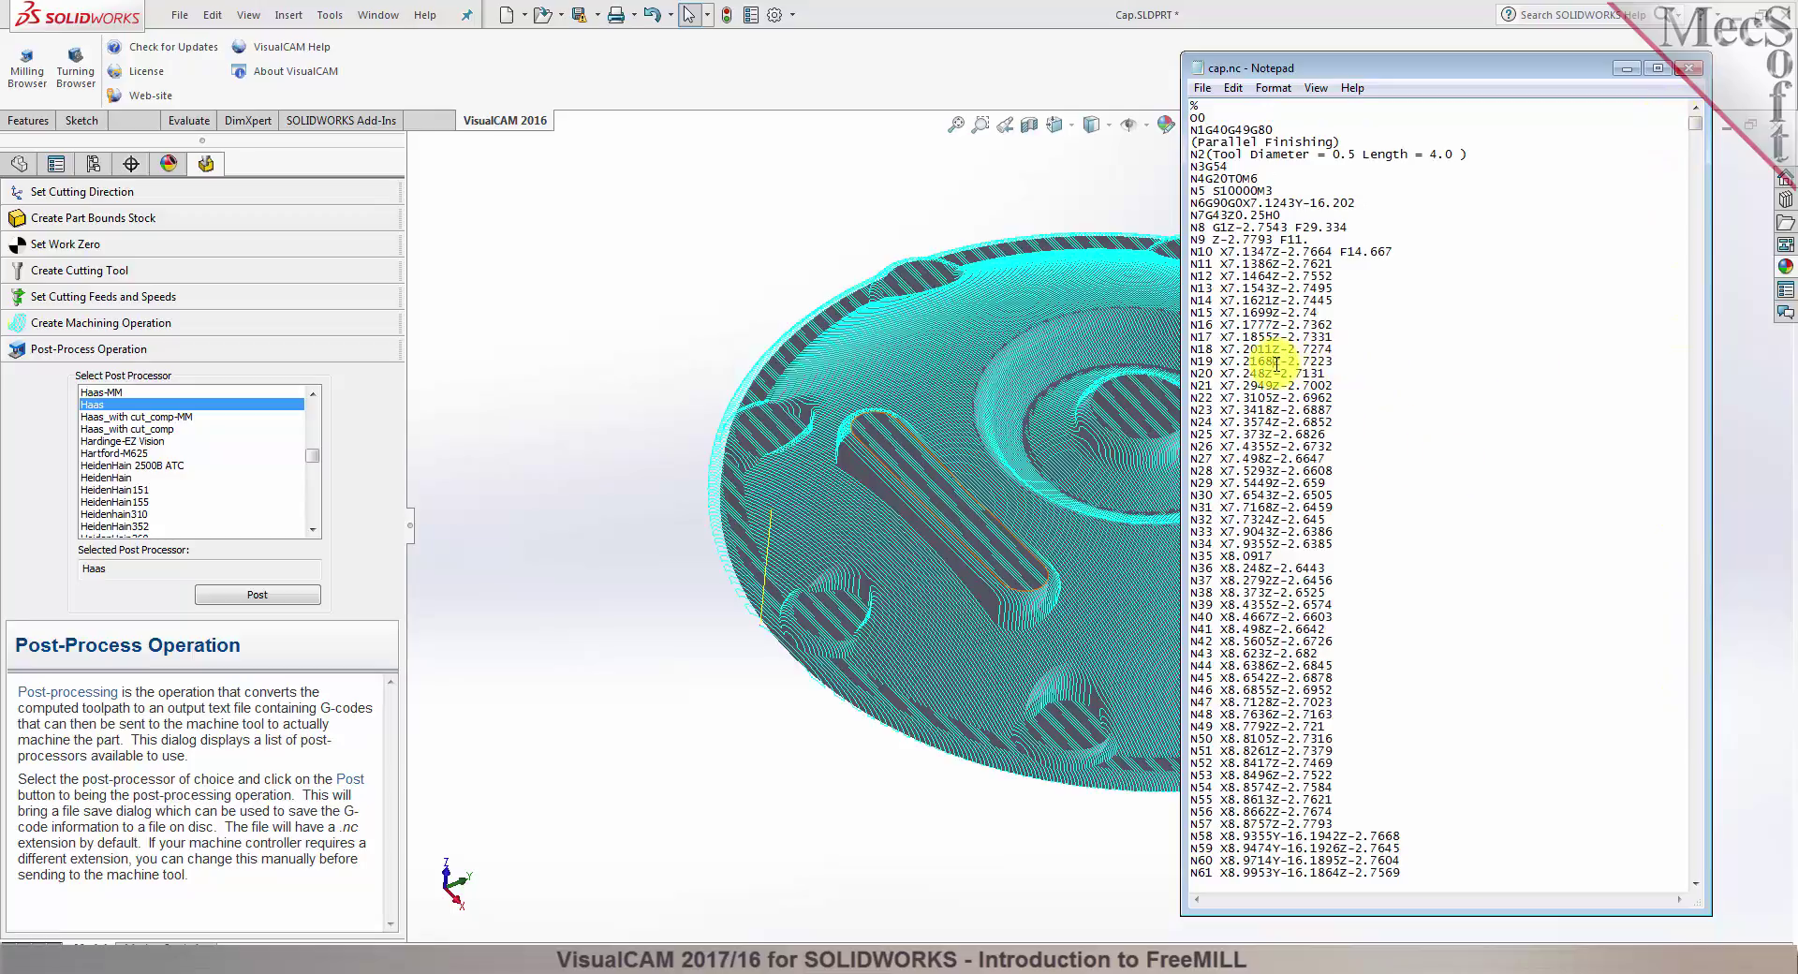
pyautogui.moveTo(1276, 363); pyautogui.dragTo(1334, 361)
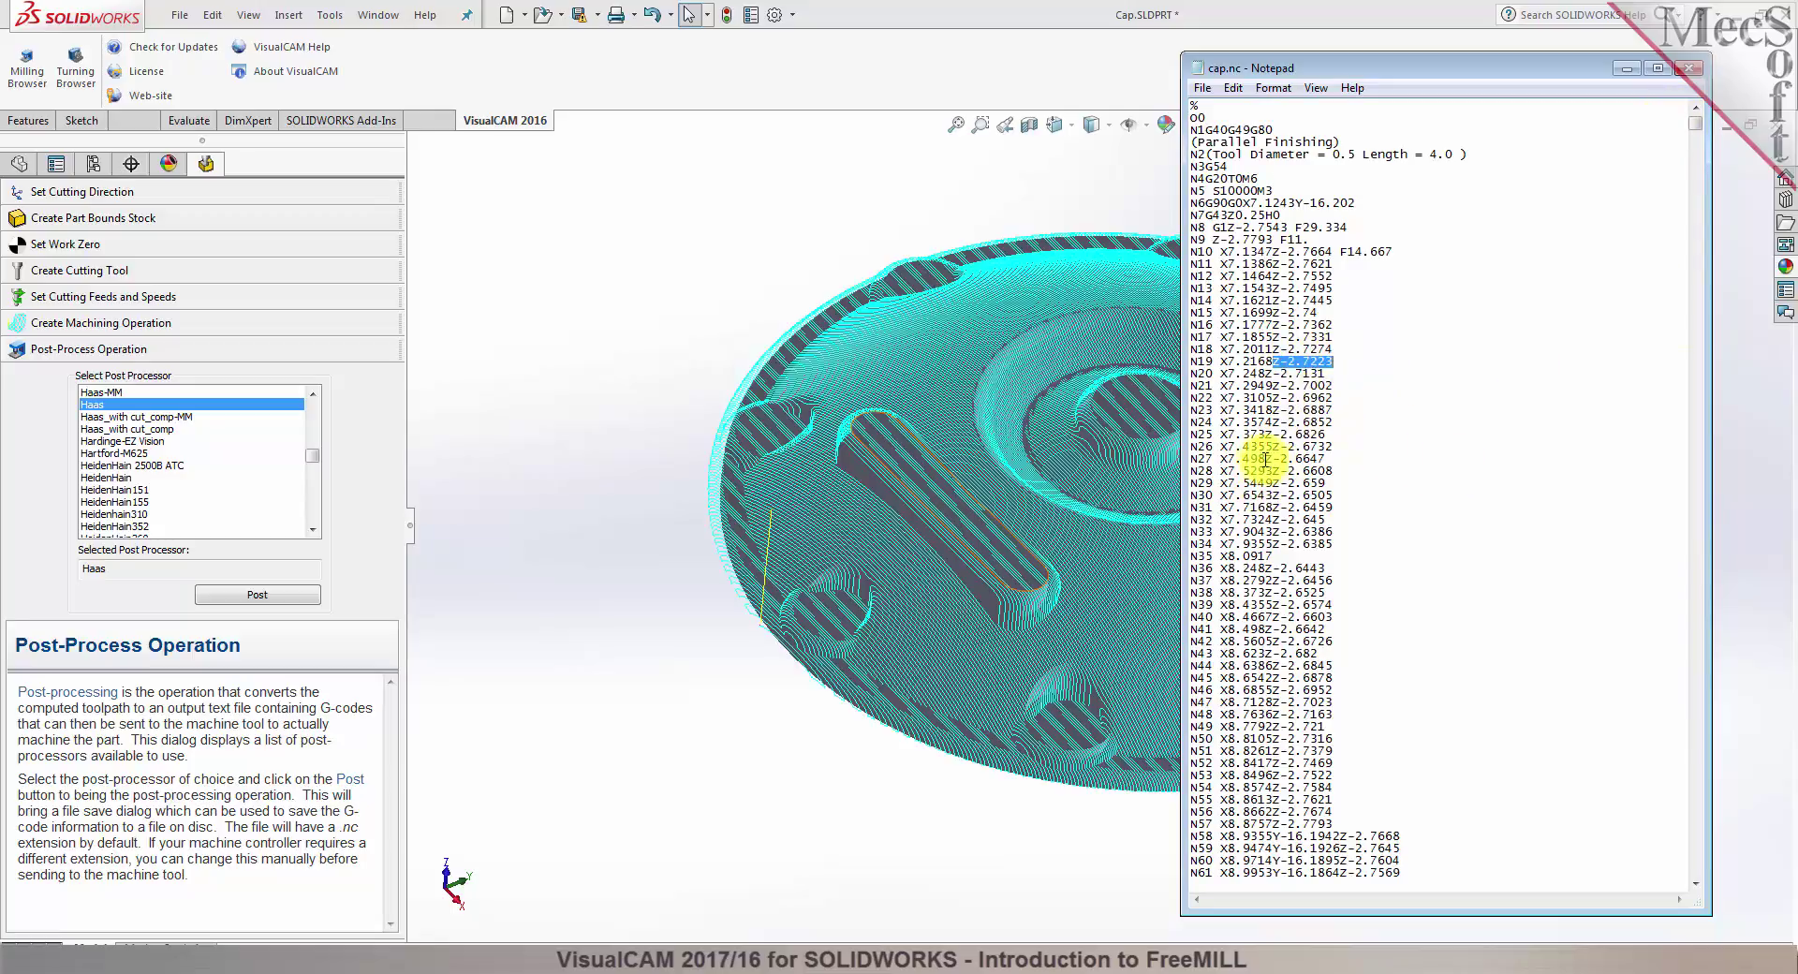
pyautogui.moveTo(1265, 459); pyautogui.dragTo(1326, 459)
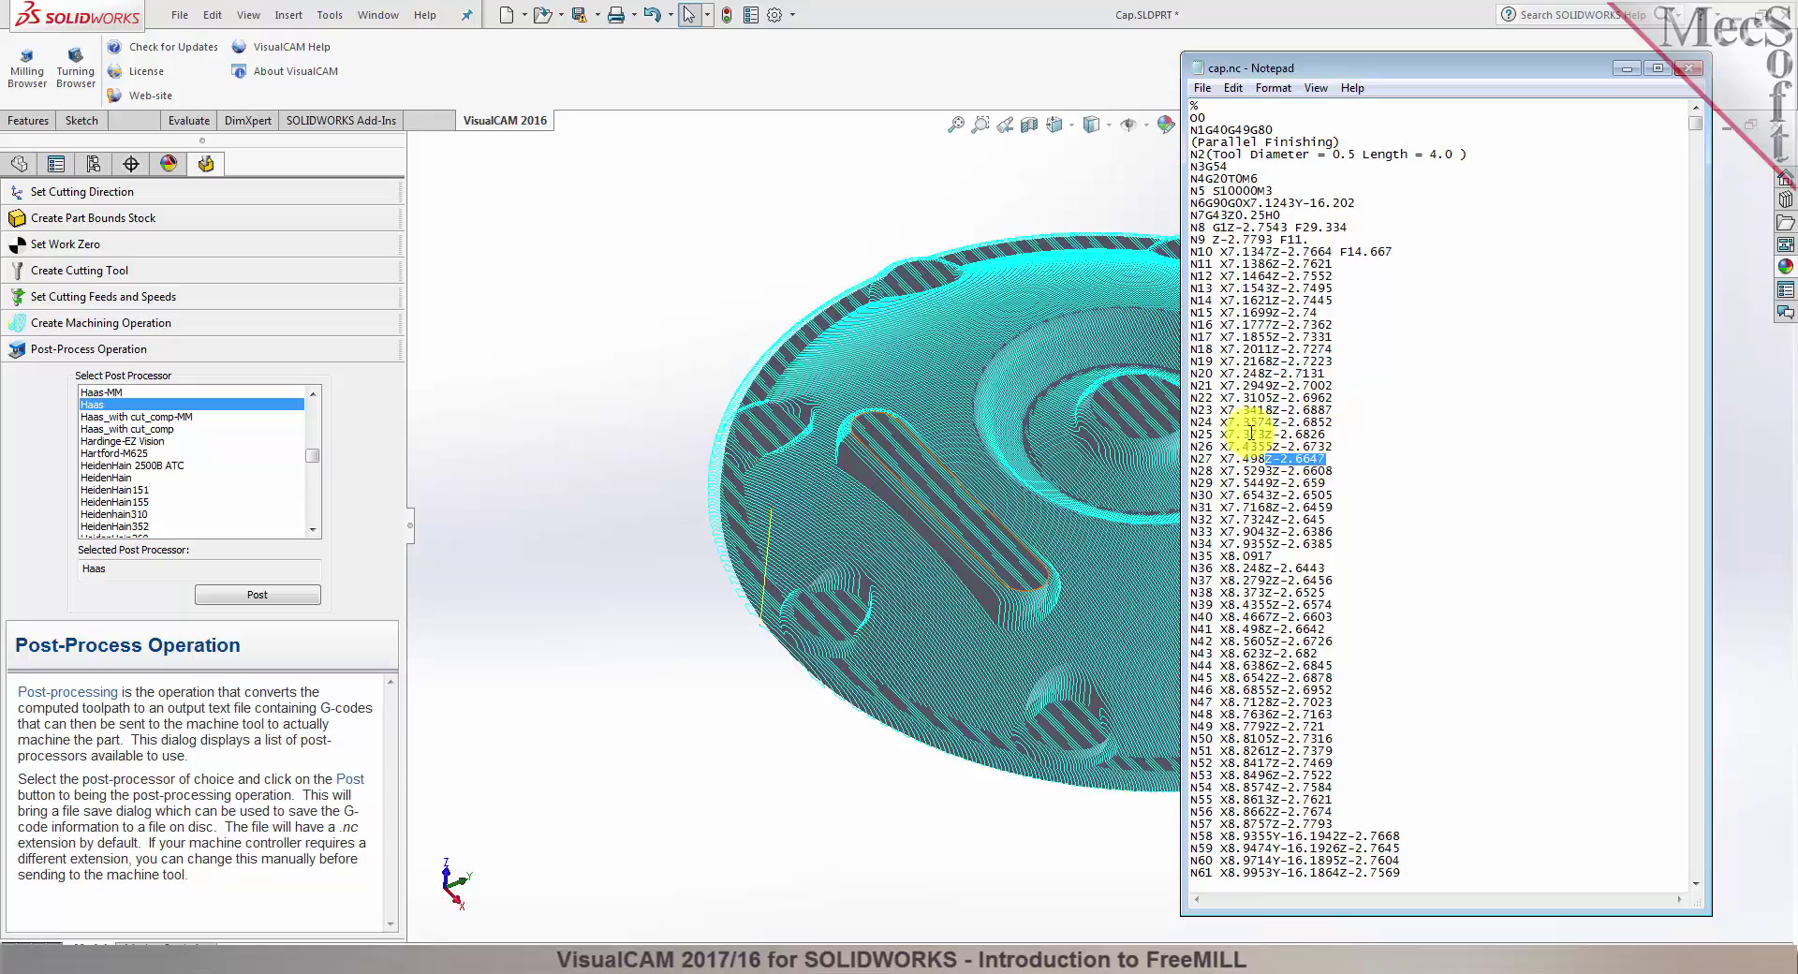
pyautogui.moveTo(1318, 67); pyautogui.dragTo(1451, 70)
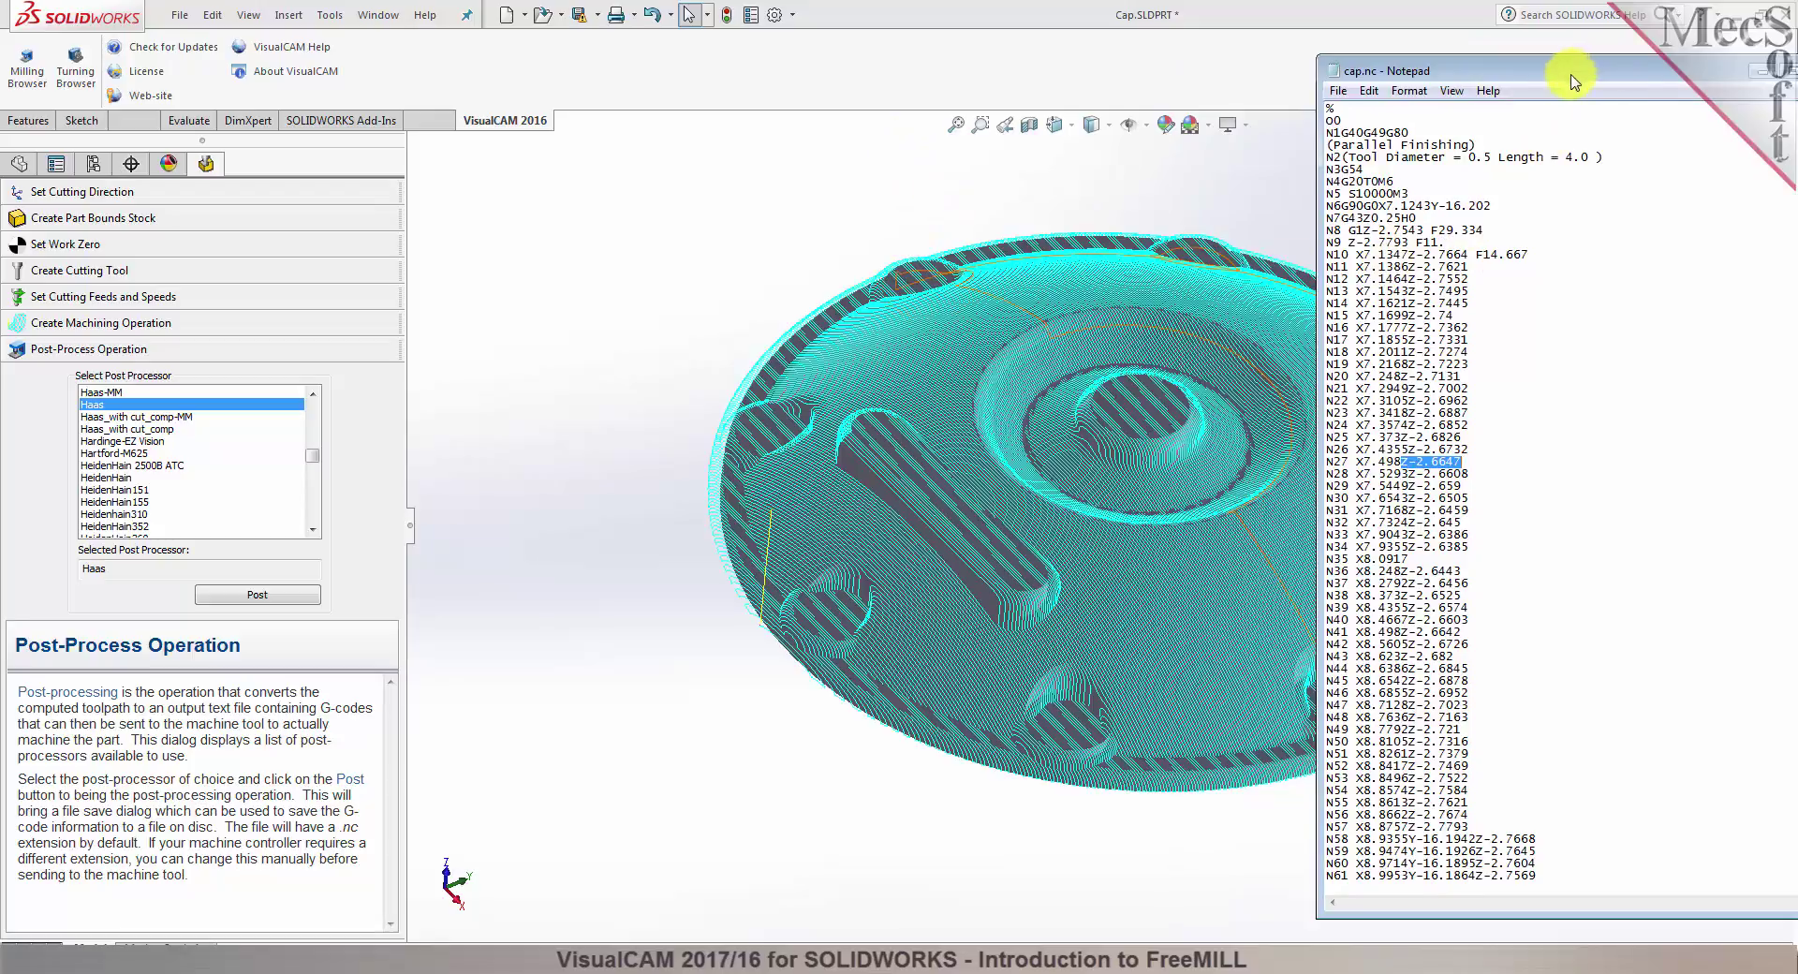
pyautogui.moveTo(1605, 76); pyautogui.dragTo(1495, 109)
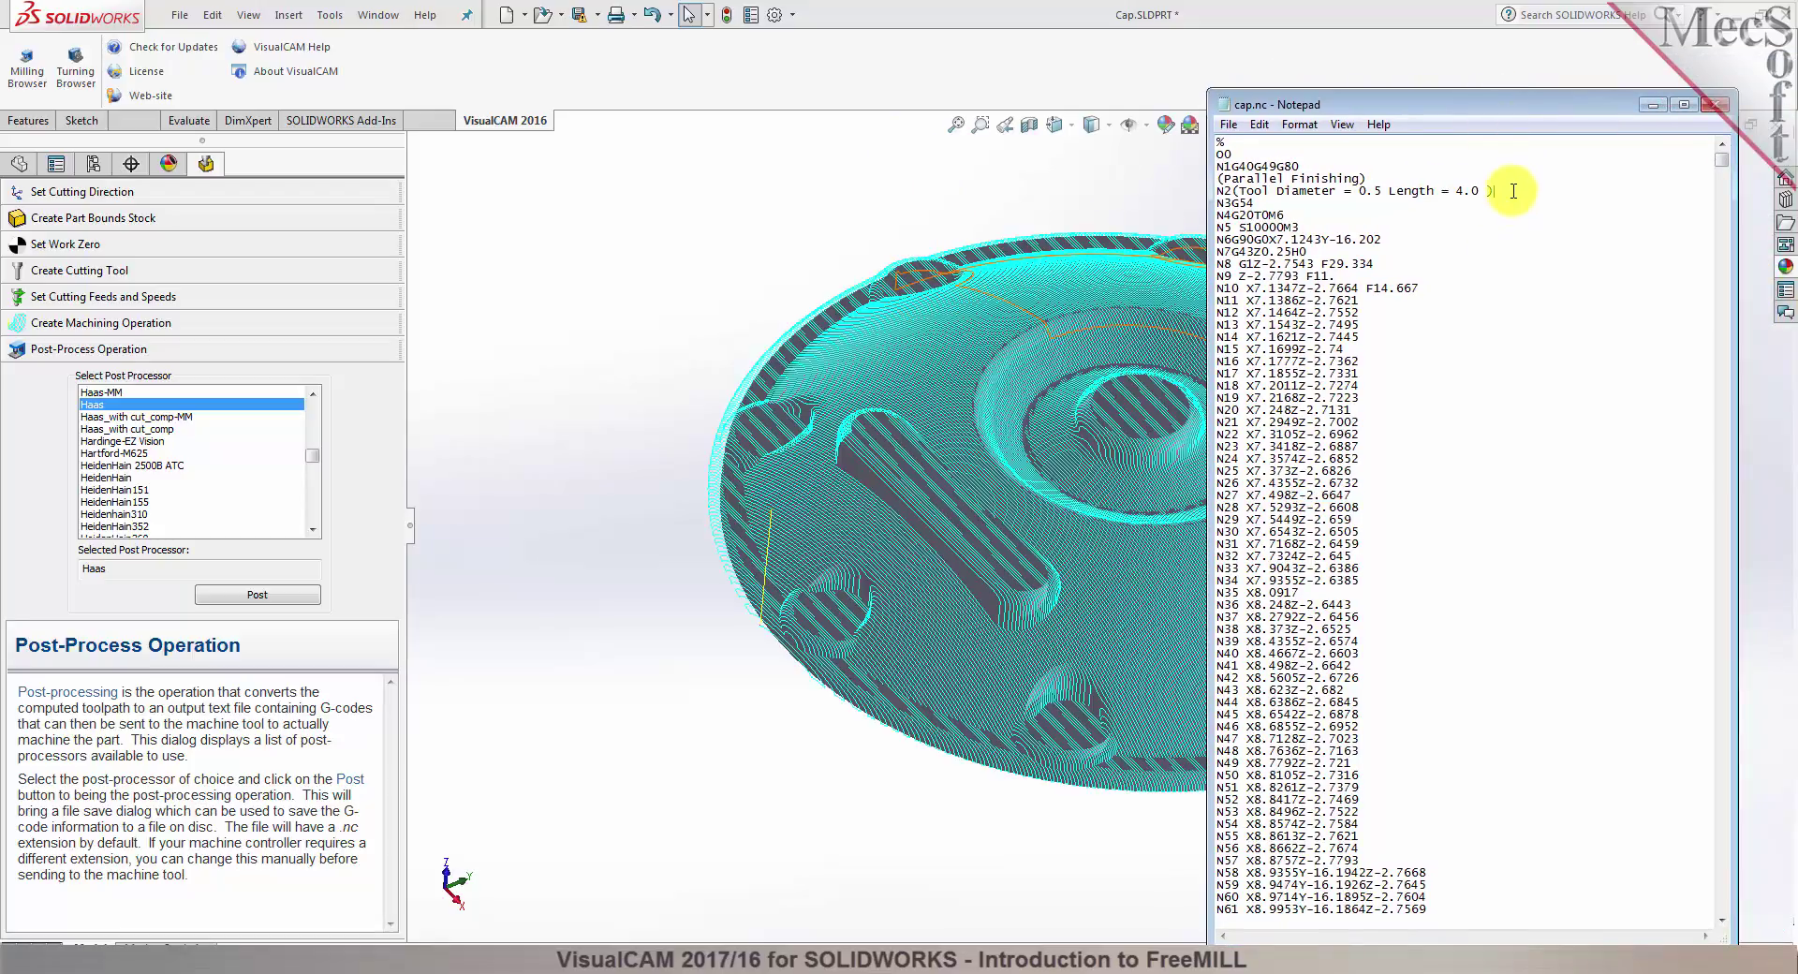